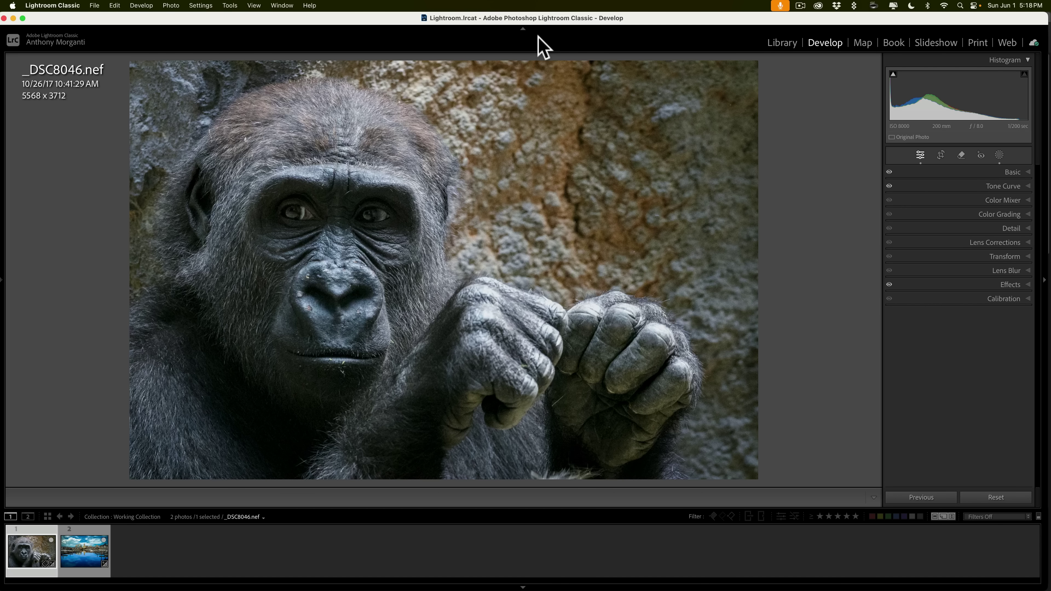
- In the External Editing preferences, choose Adobe Photoshop 2025 as the Photoshop version and PSD as its file format
click(54, 5)
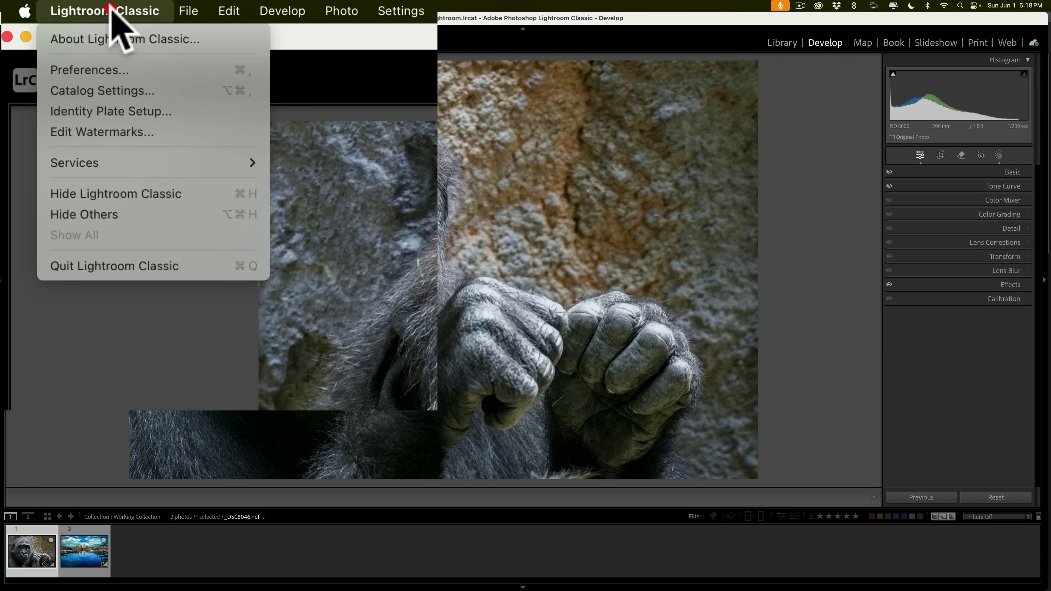
mouse_move(222, 8)
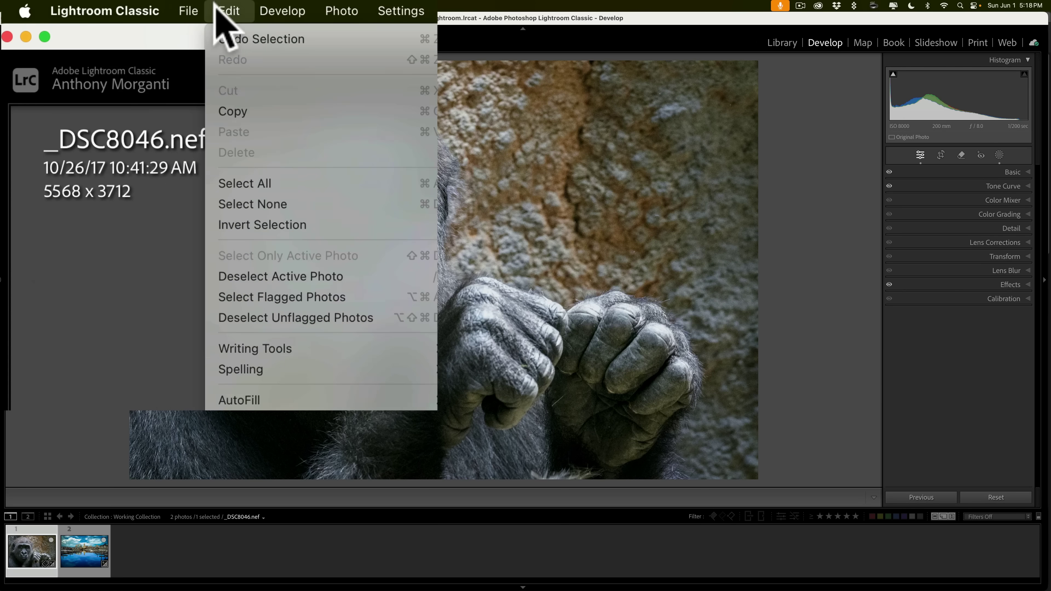
mouse_move(133, 10)
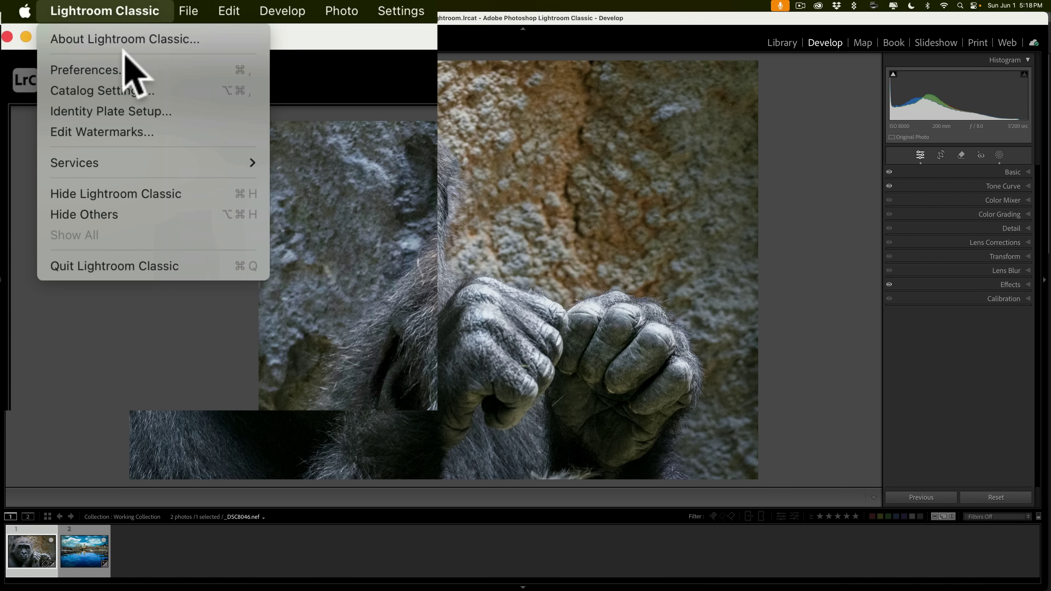
click(118, 64)
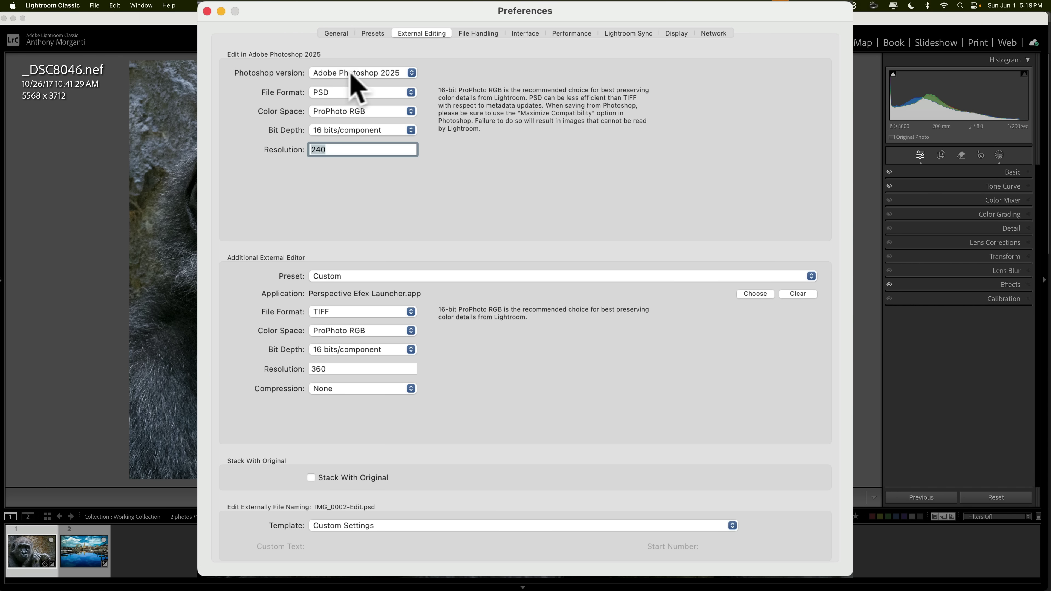
click(414, 73)
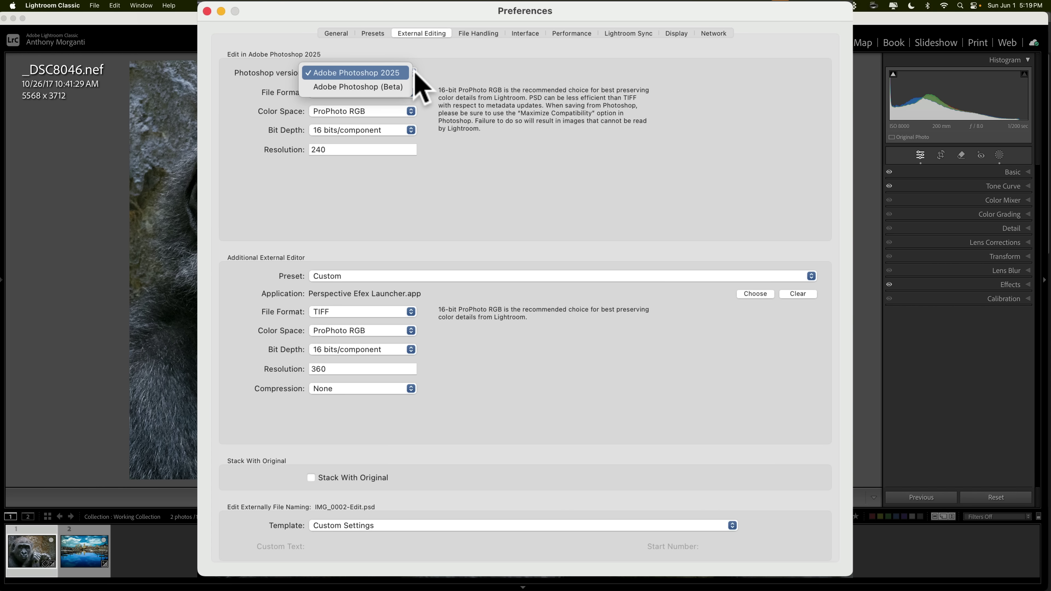
click(403, 71)
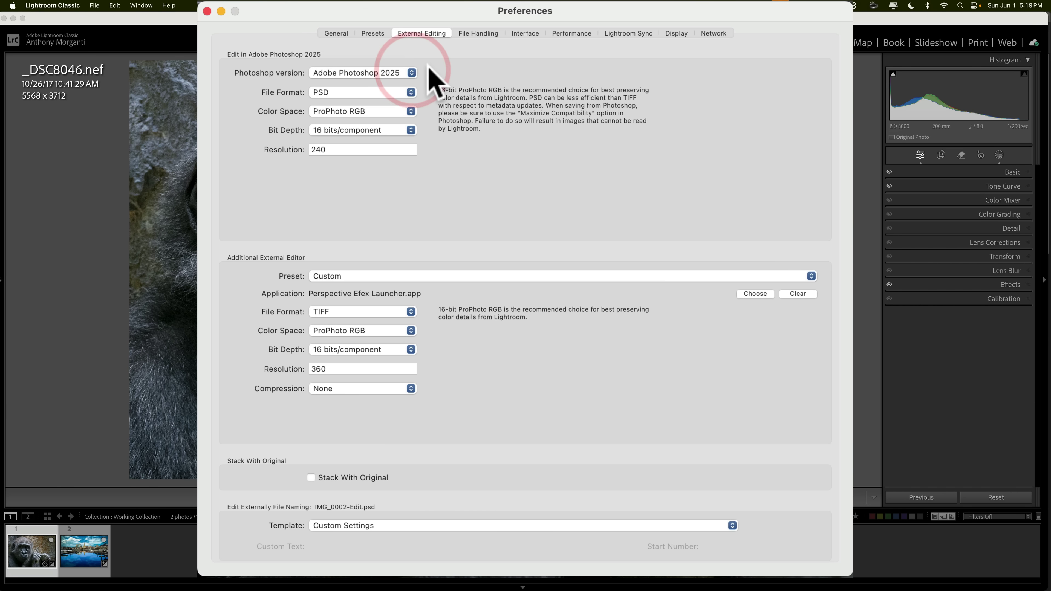
click(385, 91)
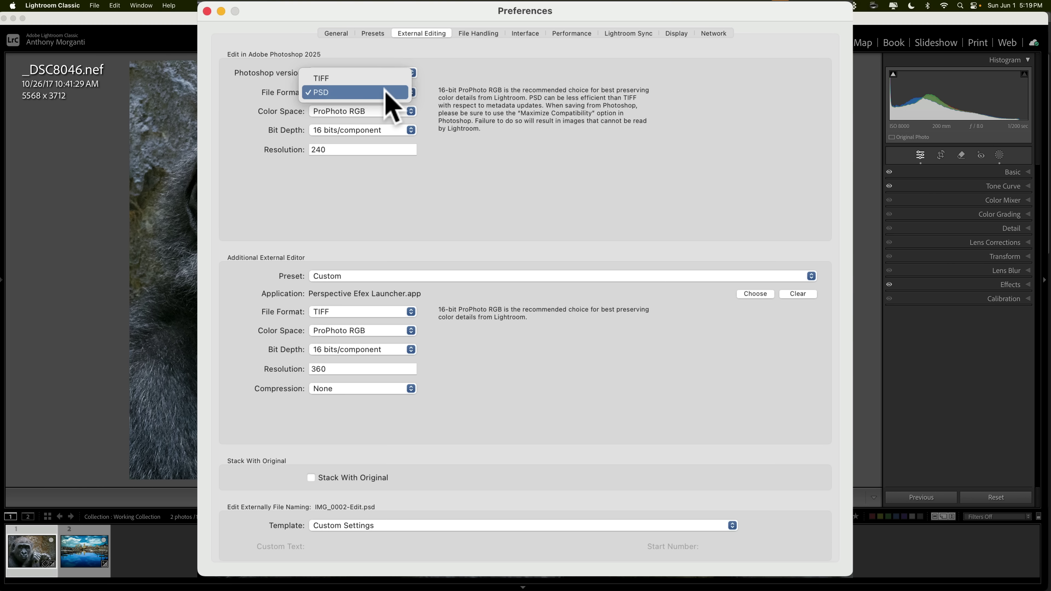
click(381, 91)
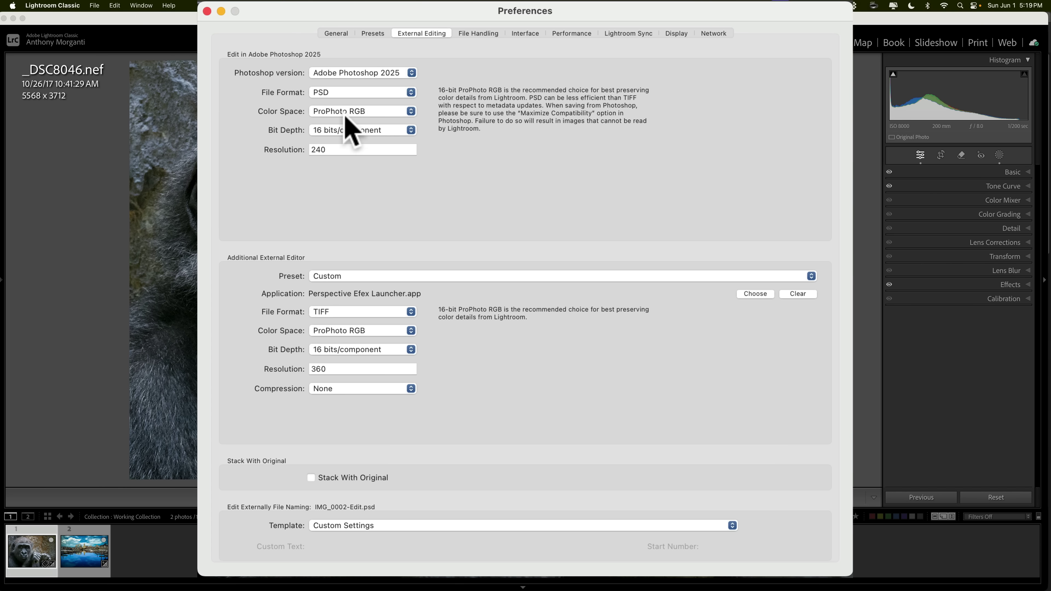
- Set Photoshop external editing to ProPhoto RGB, 16 bits/component and a resolution of 240, and close the preferences
click(411, 111)
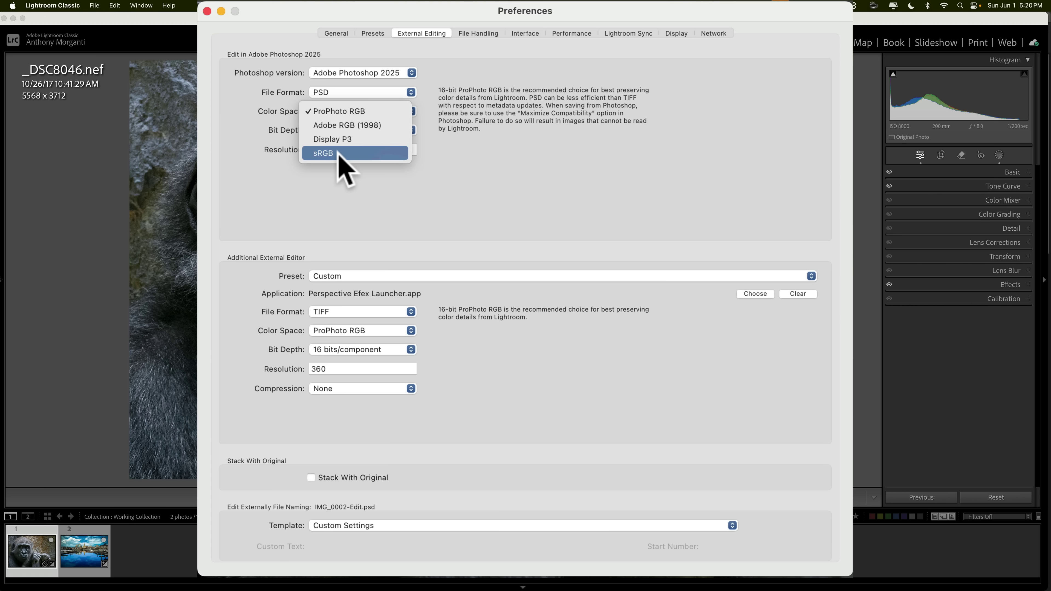
click(374, 109)
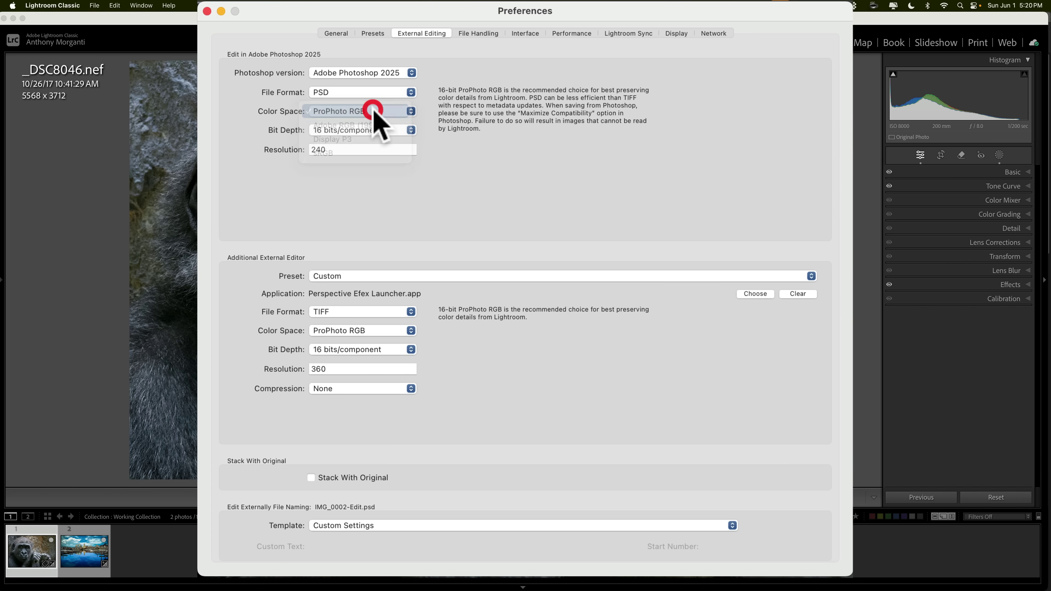
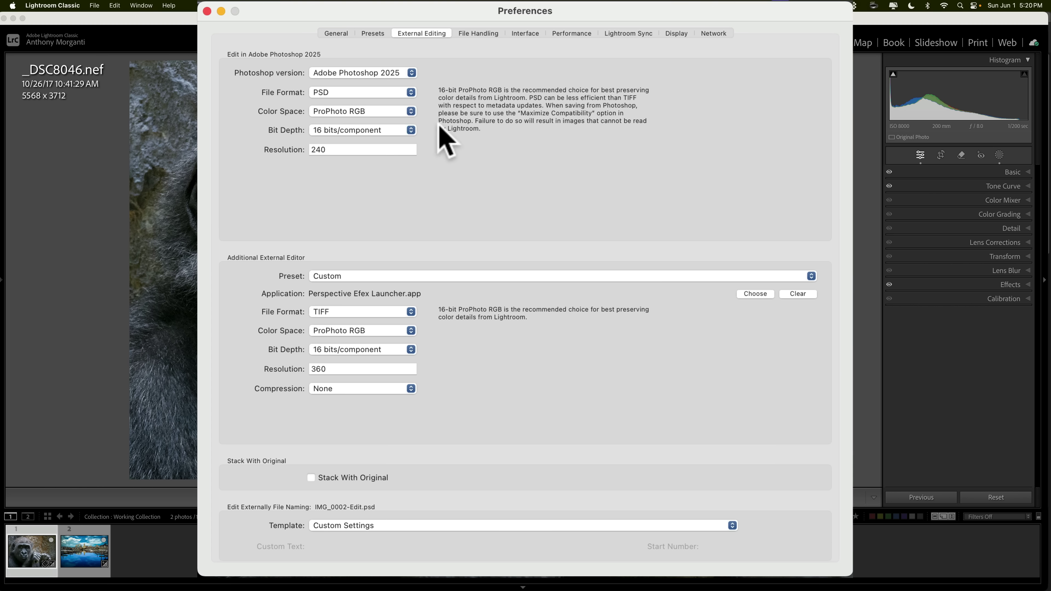
click(411, 130)
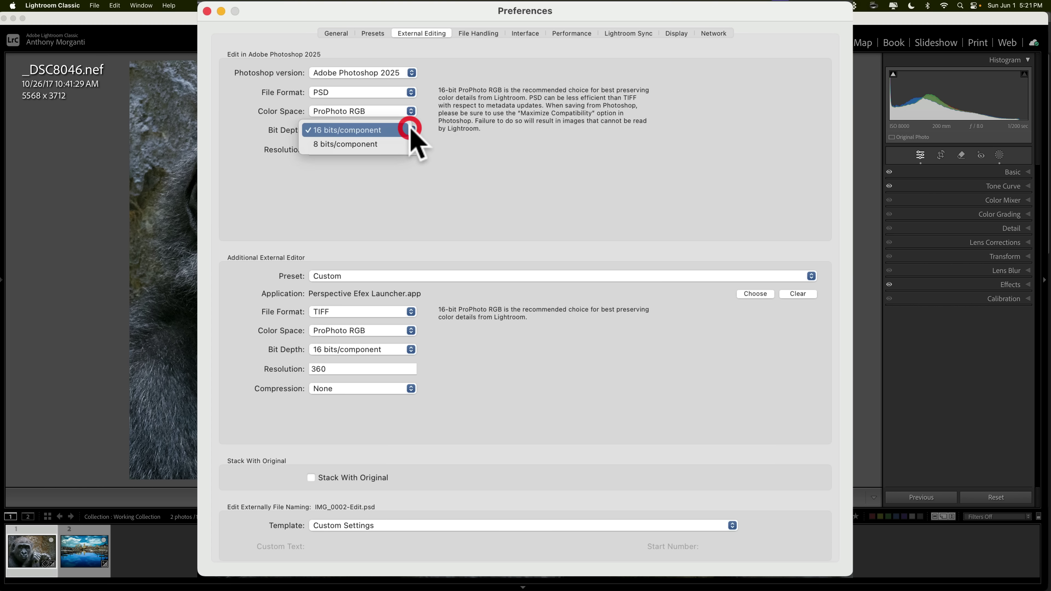
click(412, 131)
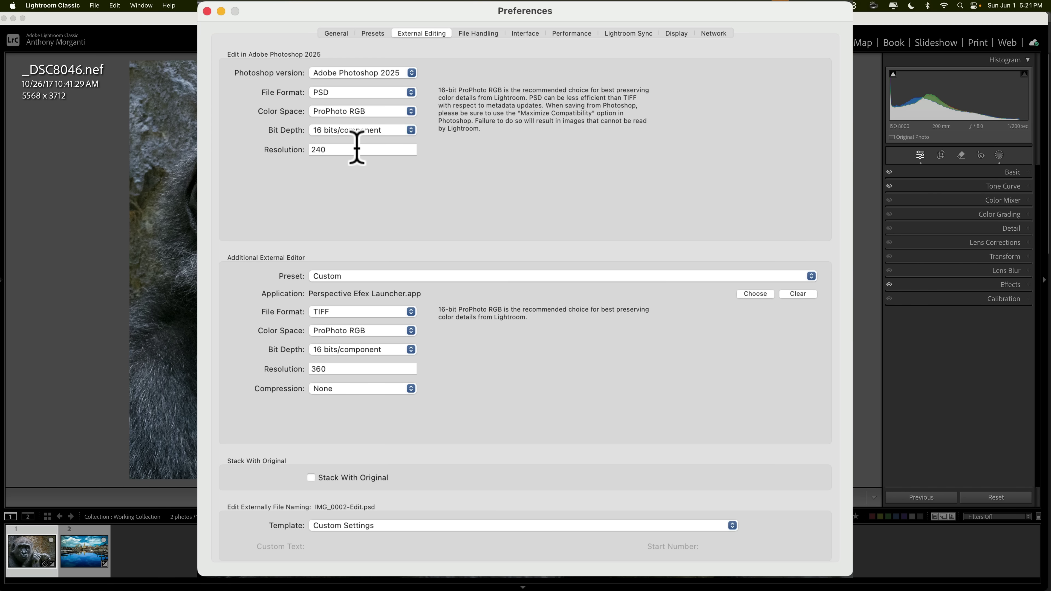
click(351, 148)
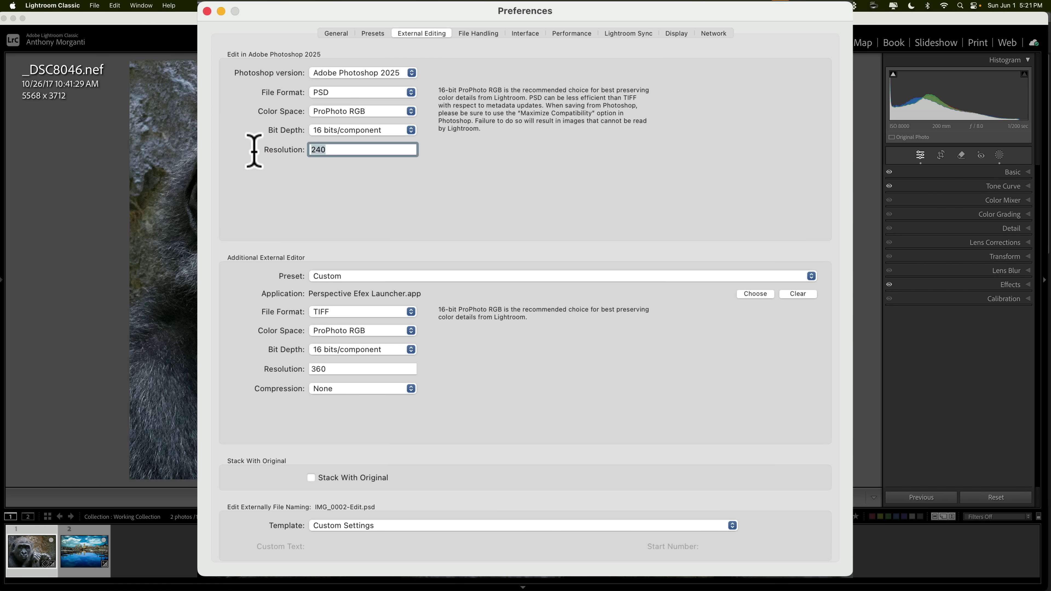
click(338, 148)
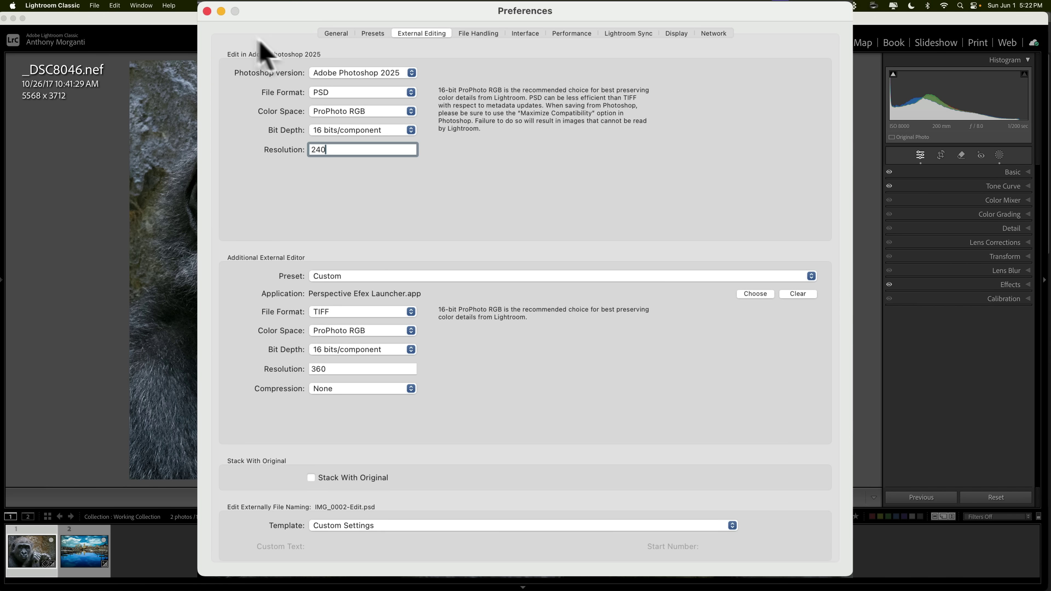
click(207, 11)
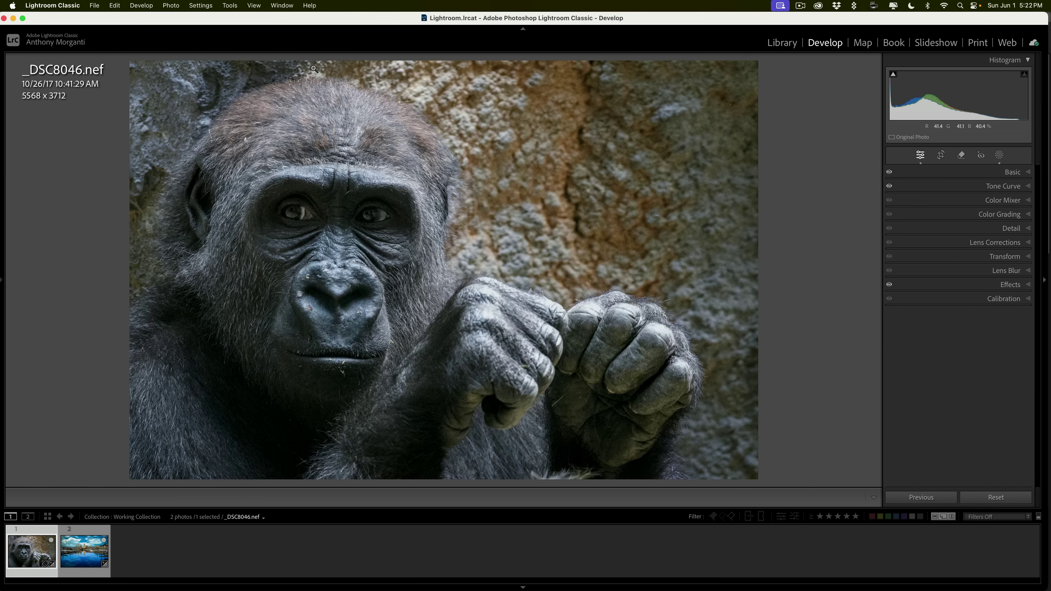
- Switch to Photoshop 2025 and accept its Color Settings with ProPhoto RGB as the RGB working space
mouse_move(667, 588)
click(648, 570)
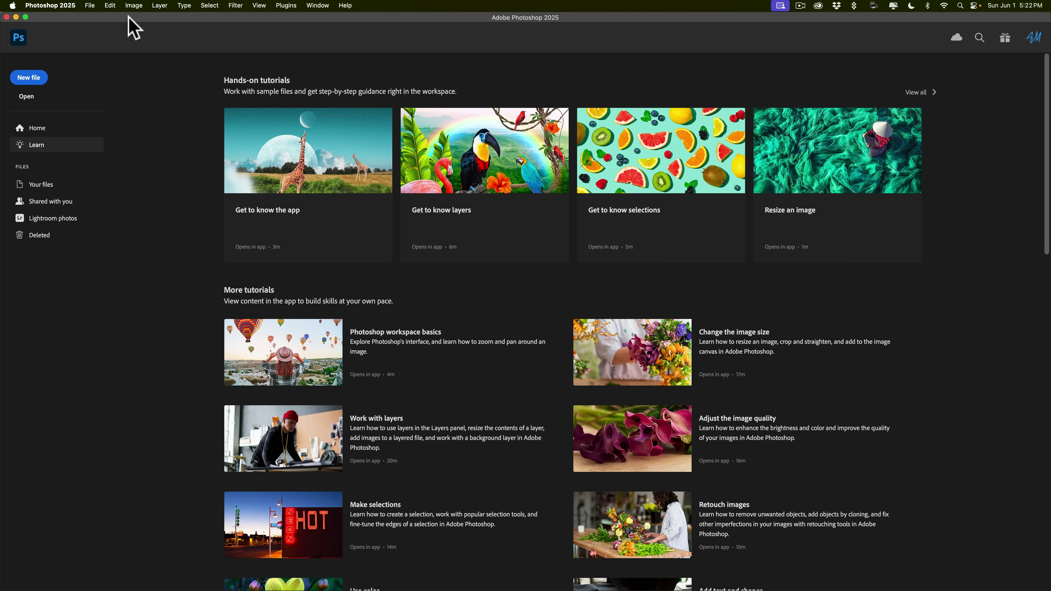
click(108, 8)
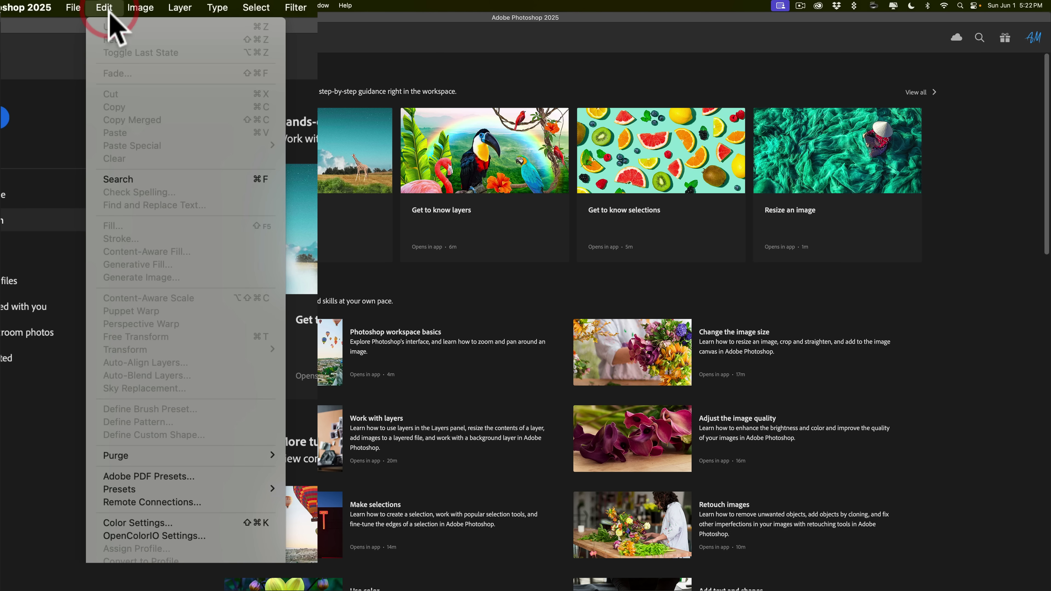
click(162, 523)
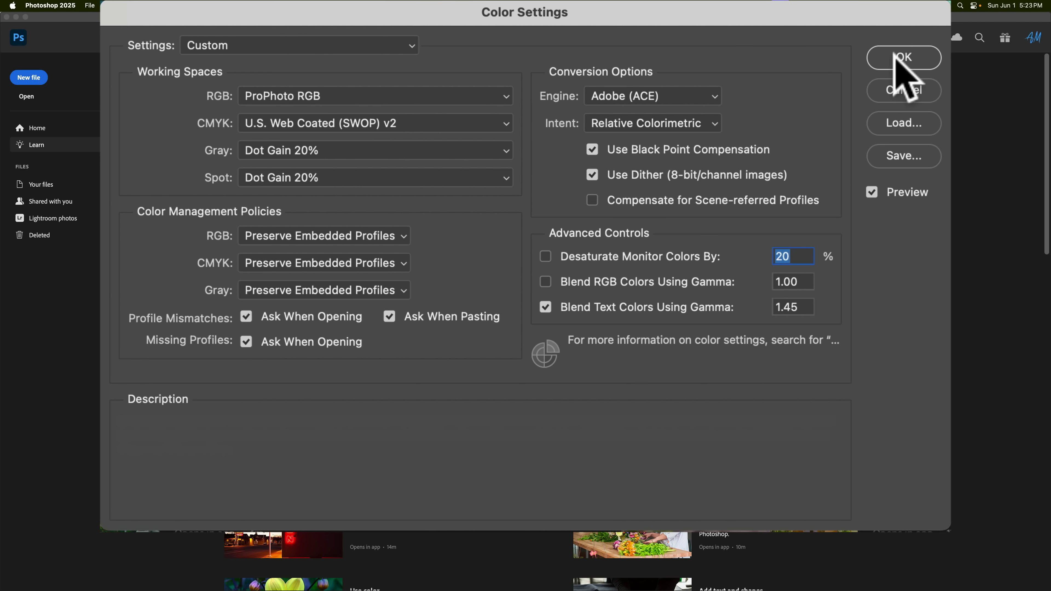
click(902, 57)
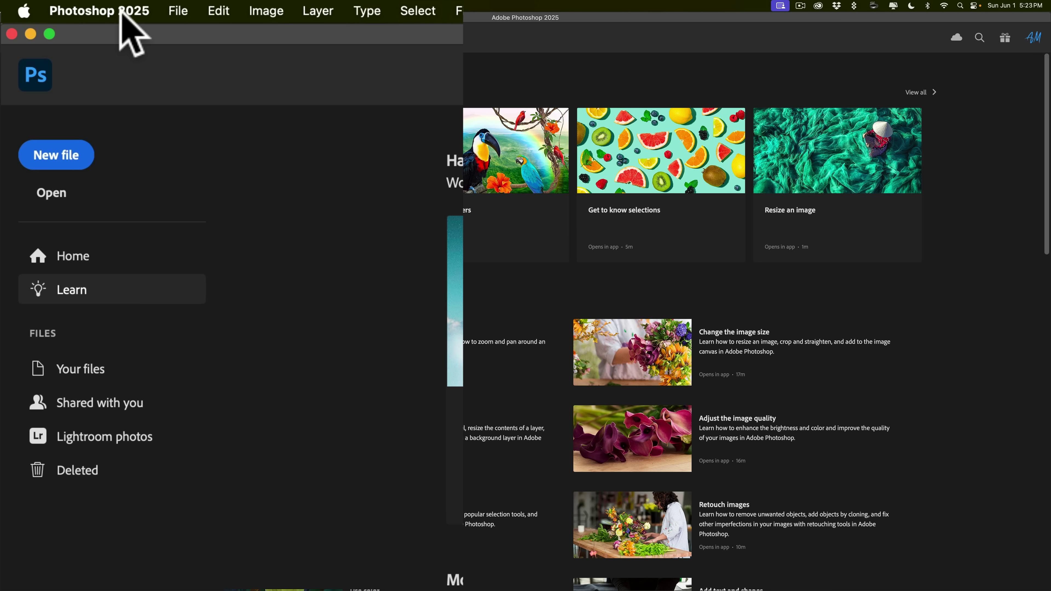
- In Photoshop's File Handling preferences, use Always for Maximize PSD and PSB File Compatibility
click(120, 13)
mouse_move(207, 12)
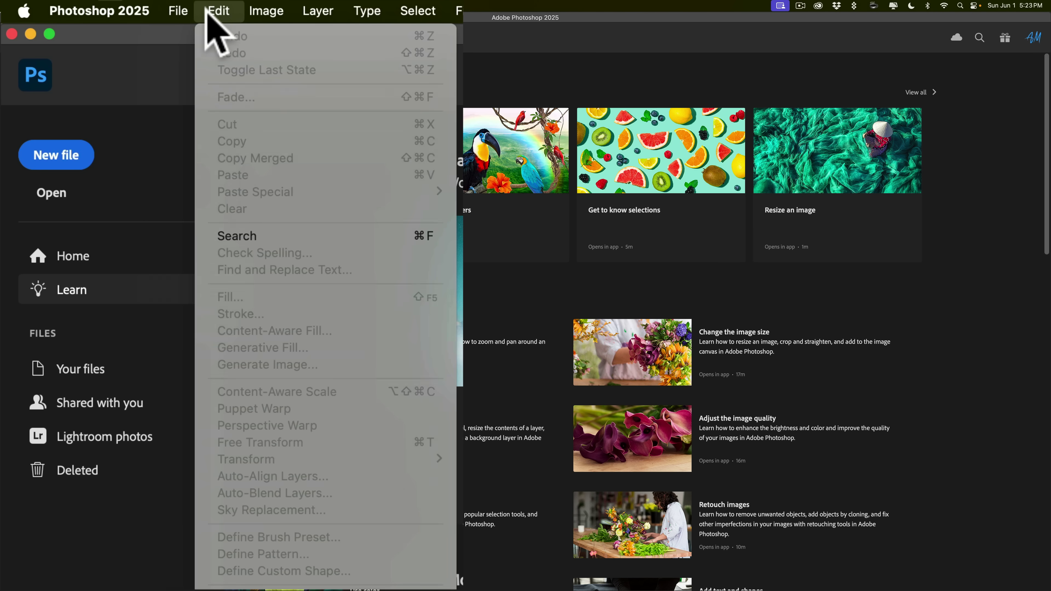
mouse_move(124, 14)
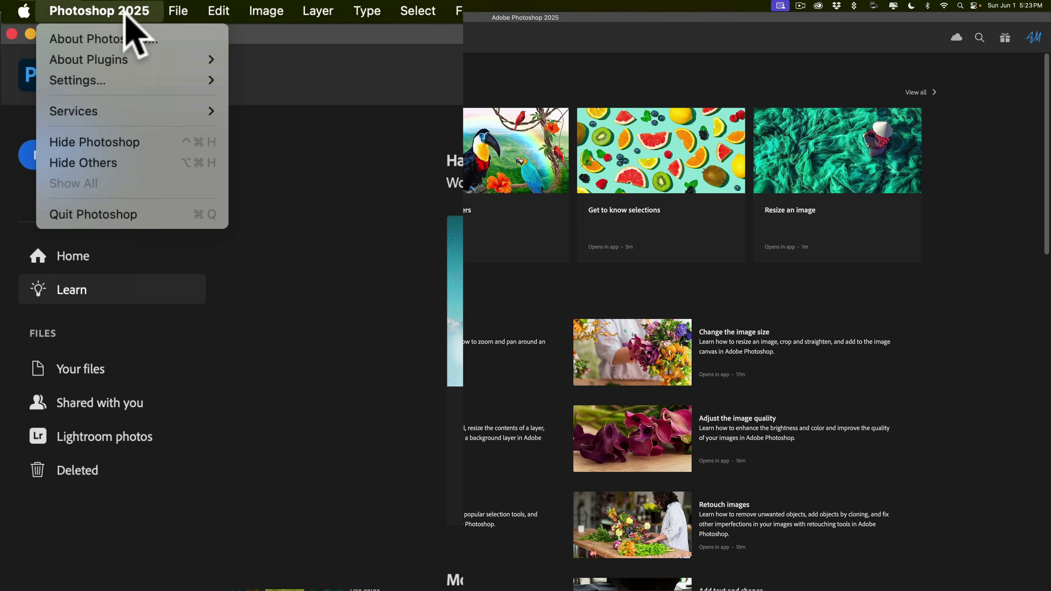
mouse_move(106, 83)
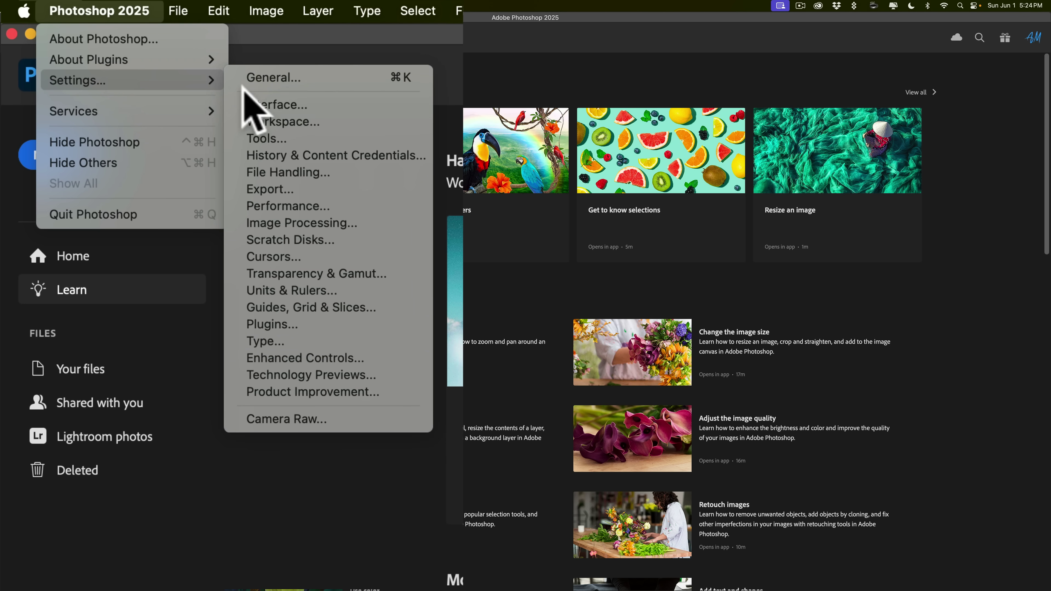
click(289, 172)
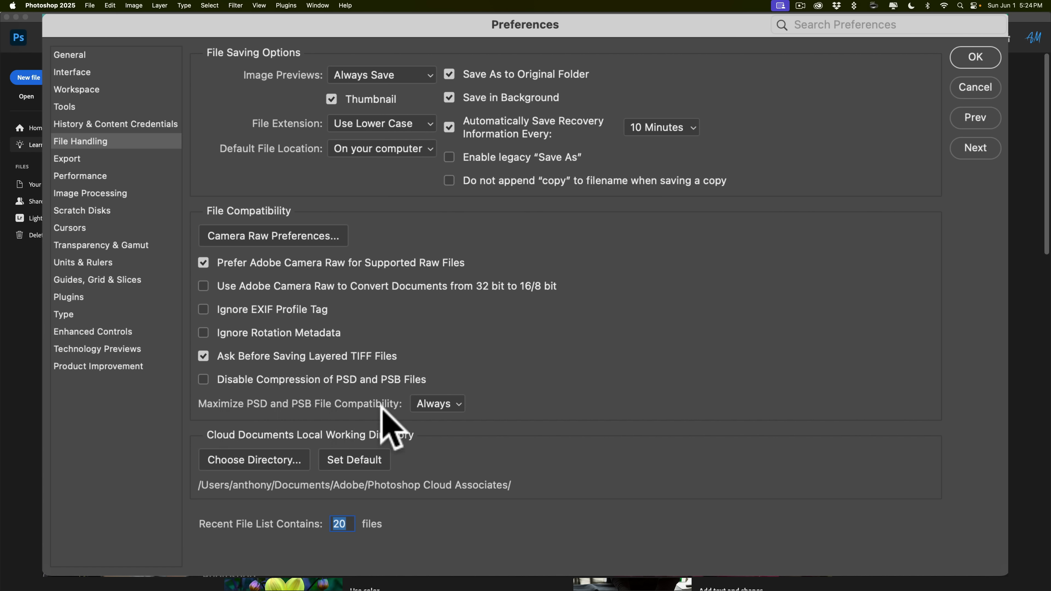
click(457, 404)
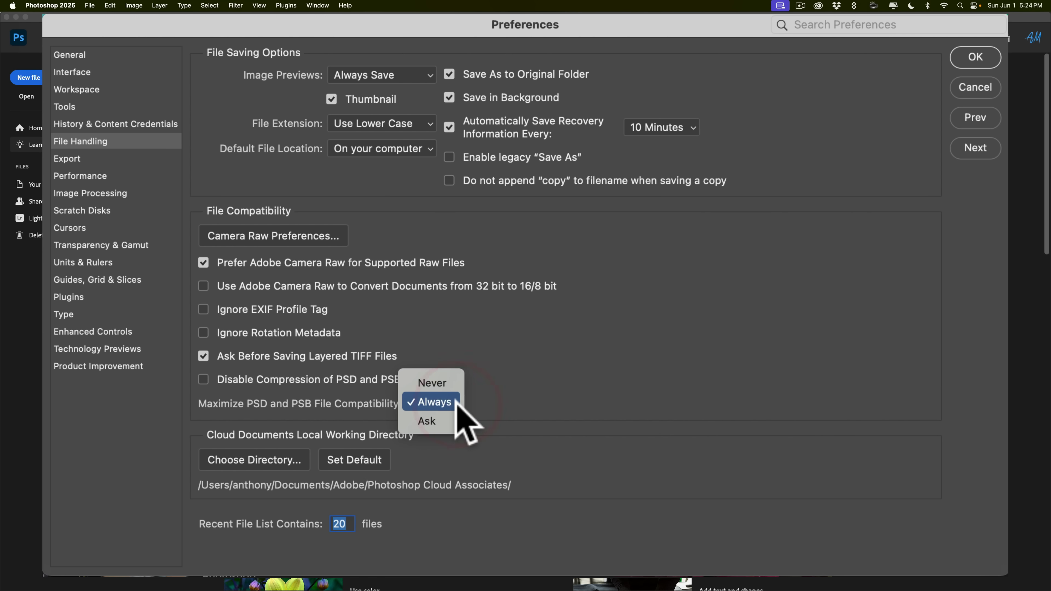
click(510, 400)
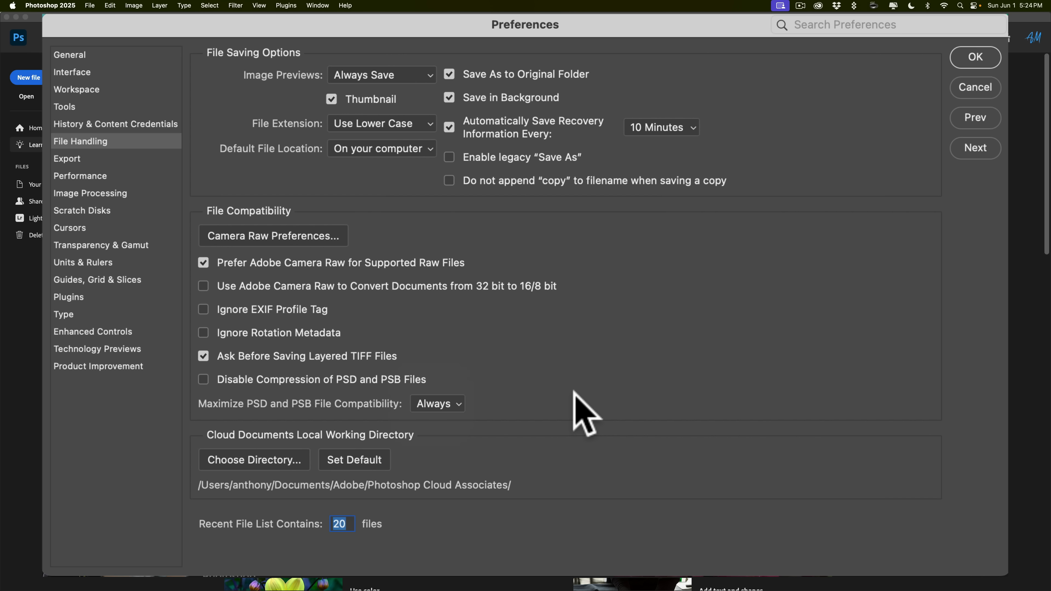
click(459, 401)
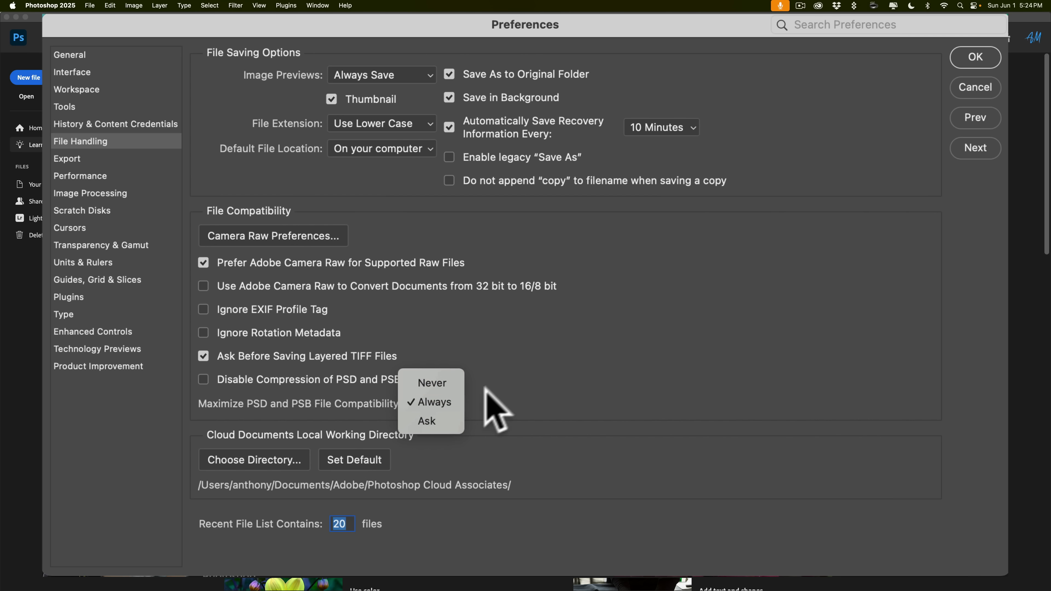
click(501, 402)
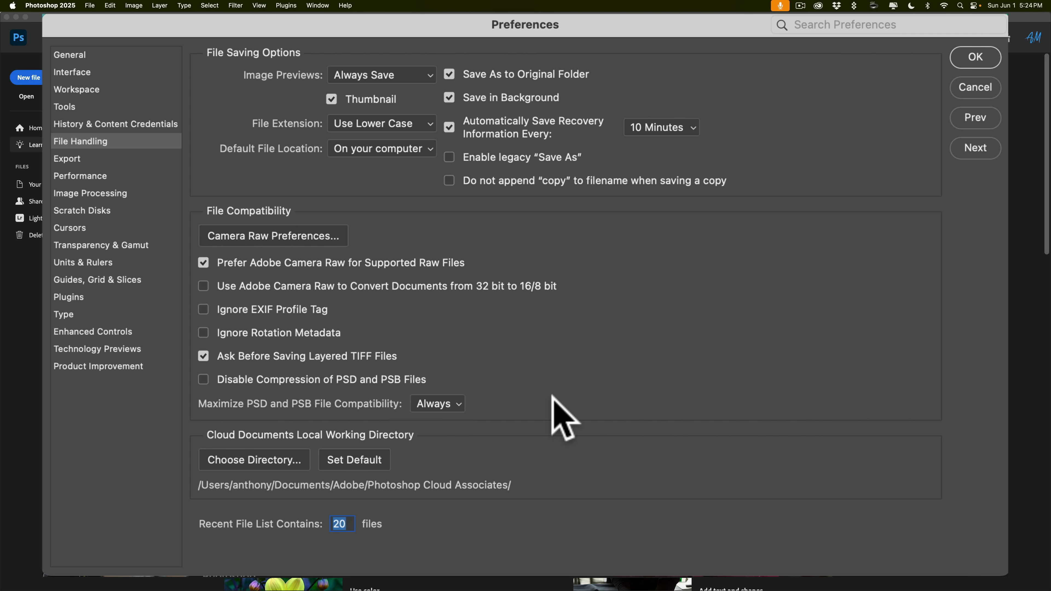
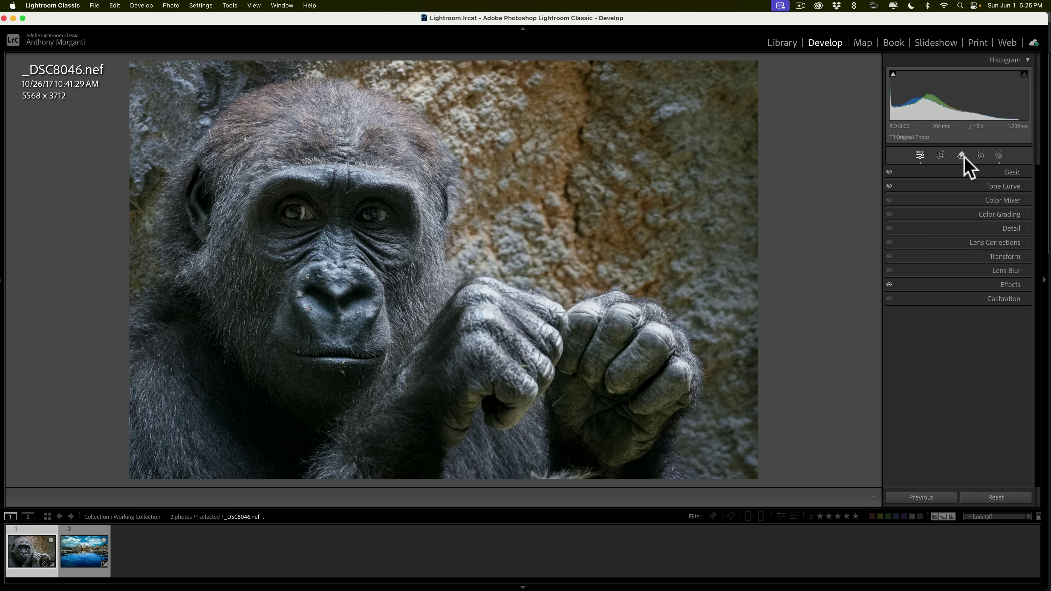
- Back in Lightroom Classic, examine the gorilla photo's Basic, Tone Curve and Effects adjustments and its masks
click(1010, 171)
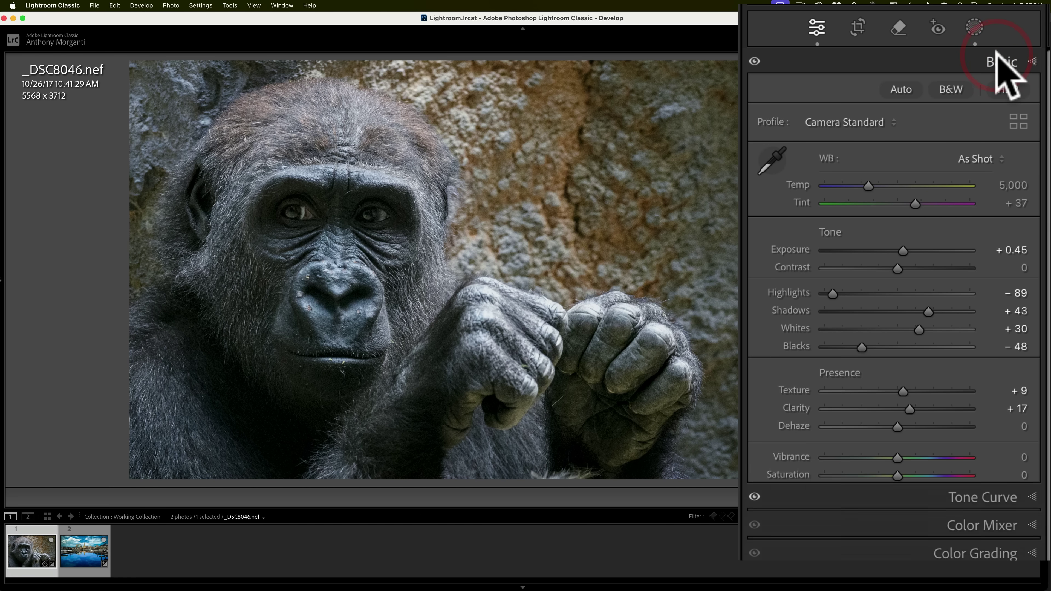
click(1009, 171)
click(995, 89)
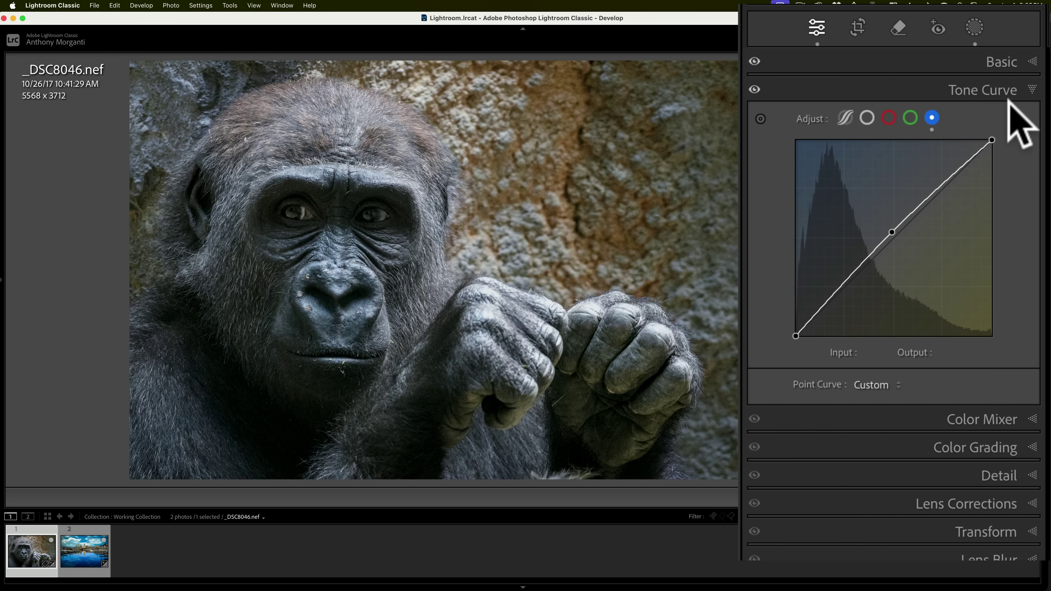
click(1009, 87)
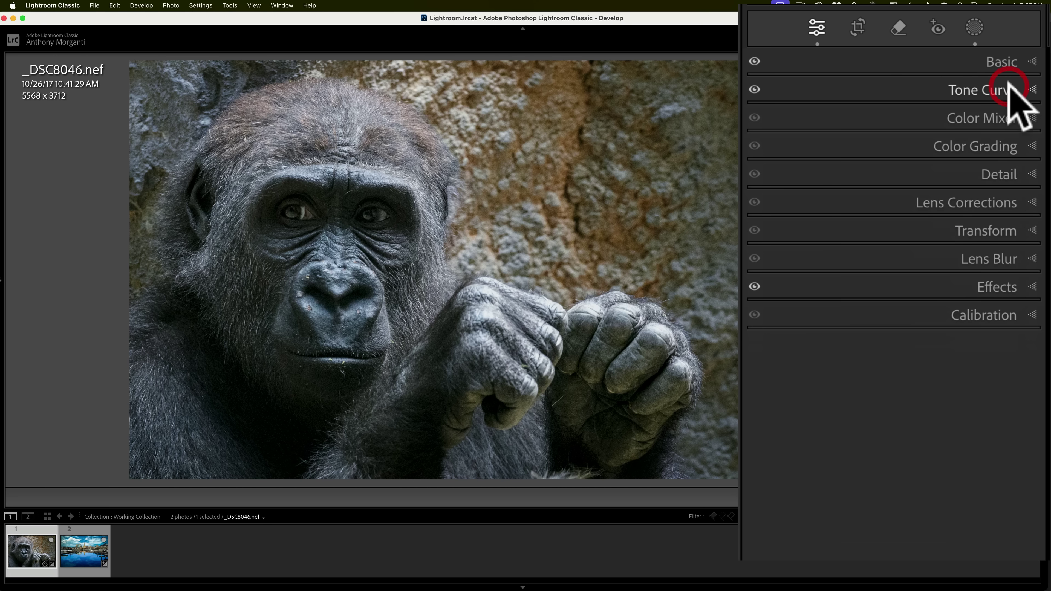
click(980, 283)
click(985, 288)
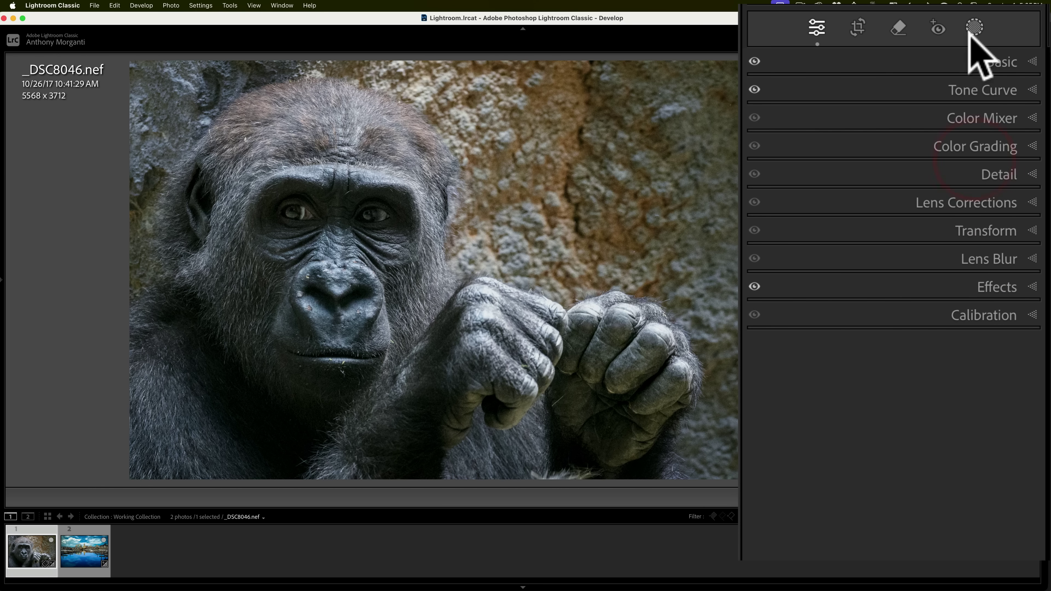
click(974, 27)
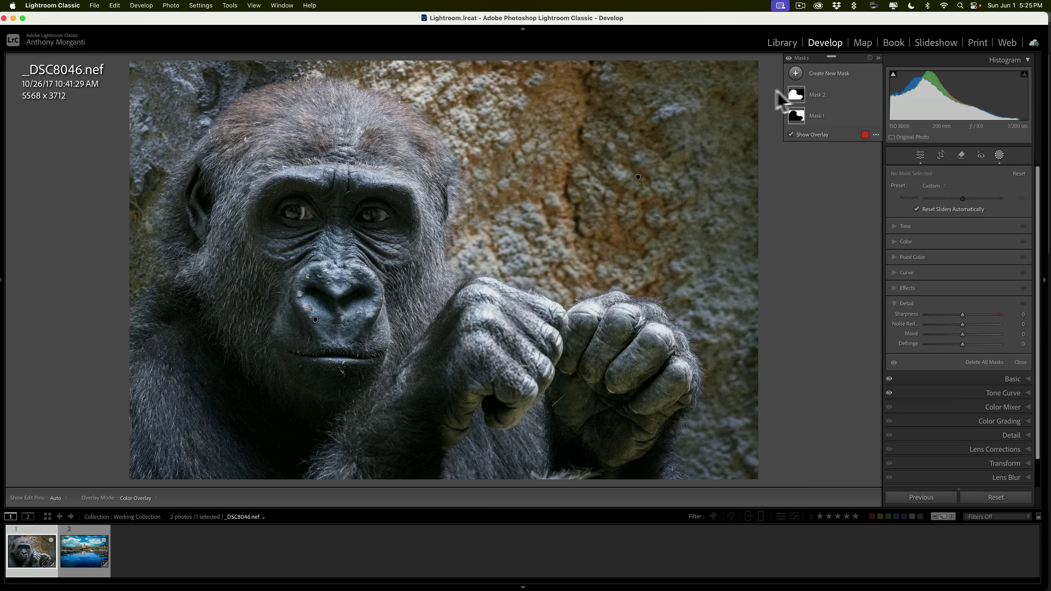
mouse_move(795, 99)
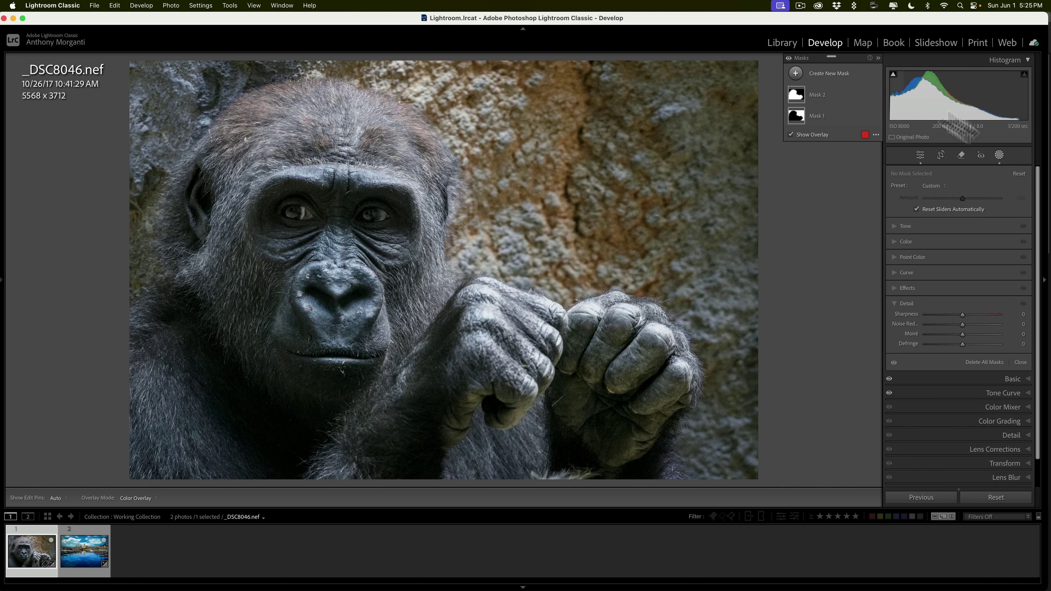
click(999, 155)
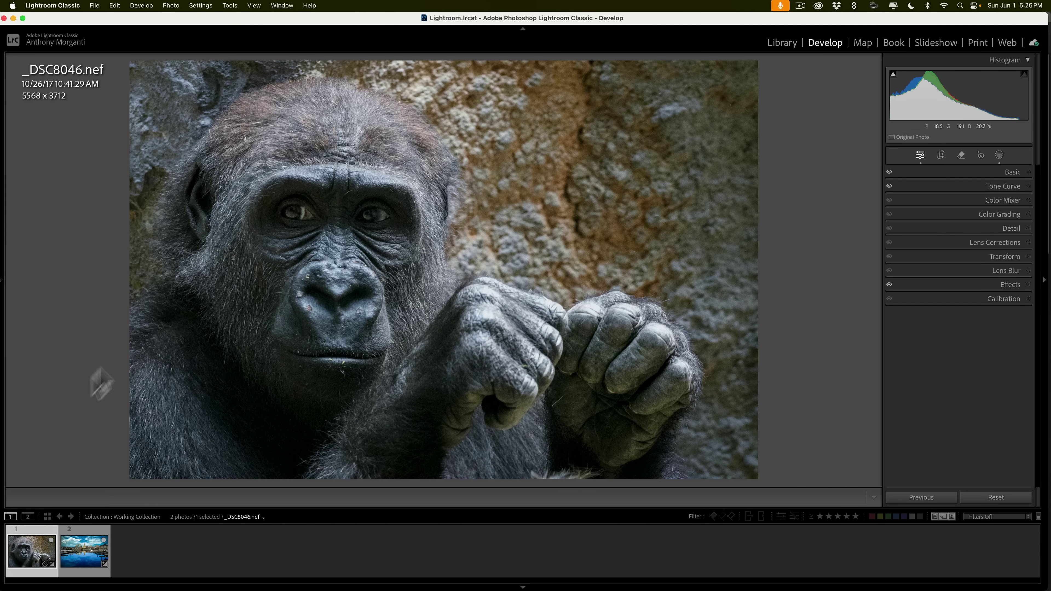
right_click(28, 567)
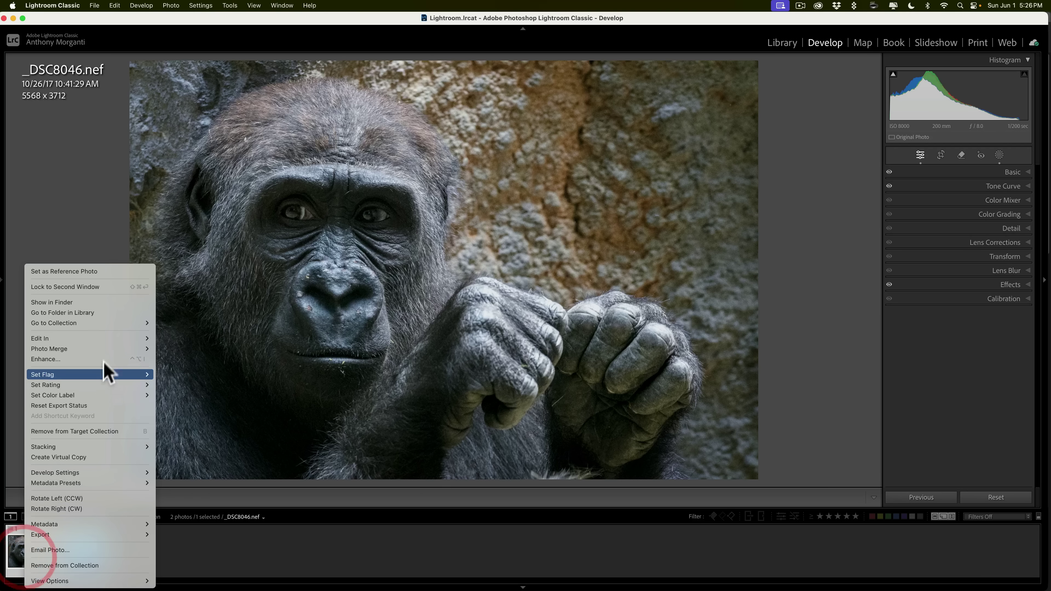
mouse_move(106, 340)
right_click(300, 211)
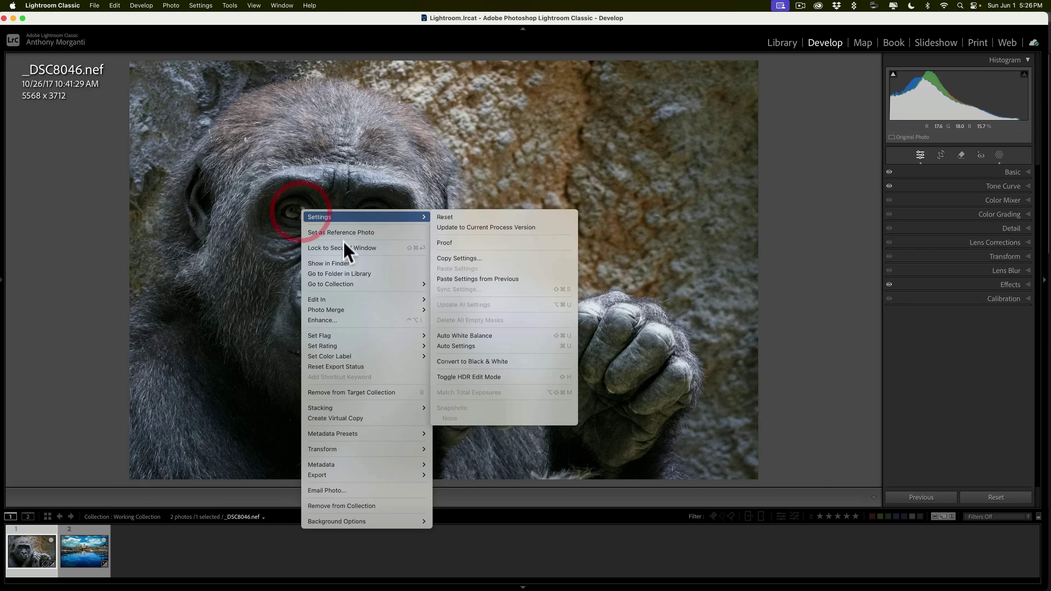
click(259, 258)
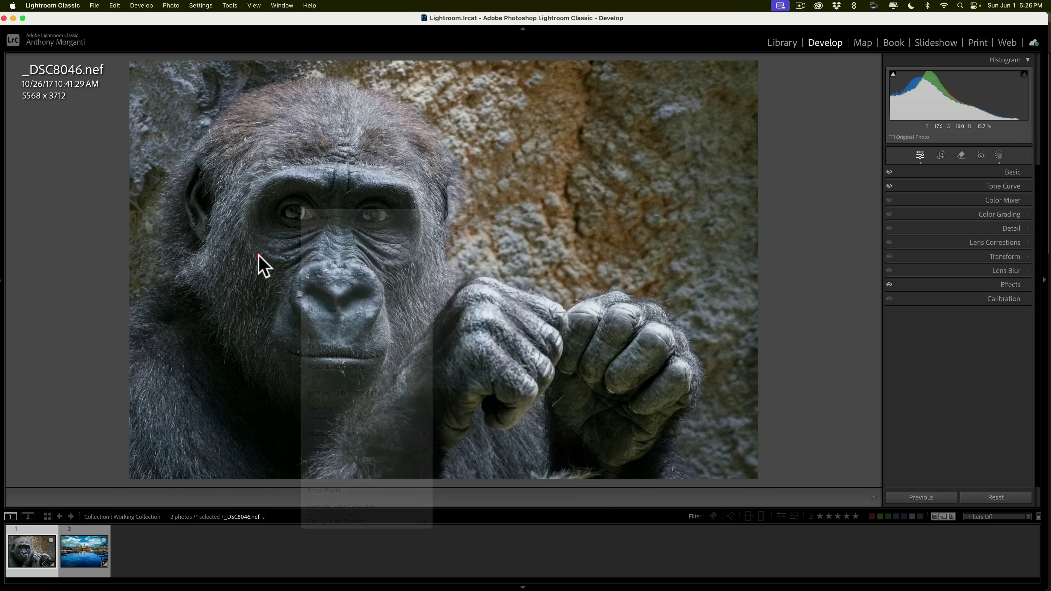
- Open the gorilla photo from Lightroom Classic for editing in Adobe Photoshop 2025, as a regular image, and switch to Photoshop
click(173, 6)
mouse_move(201, 62)
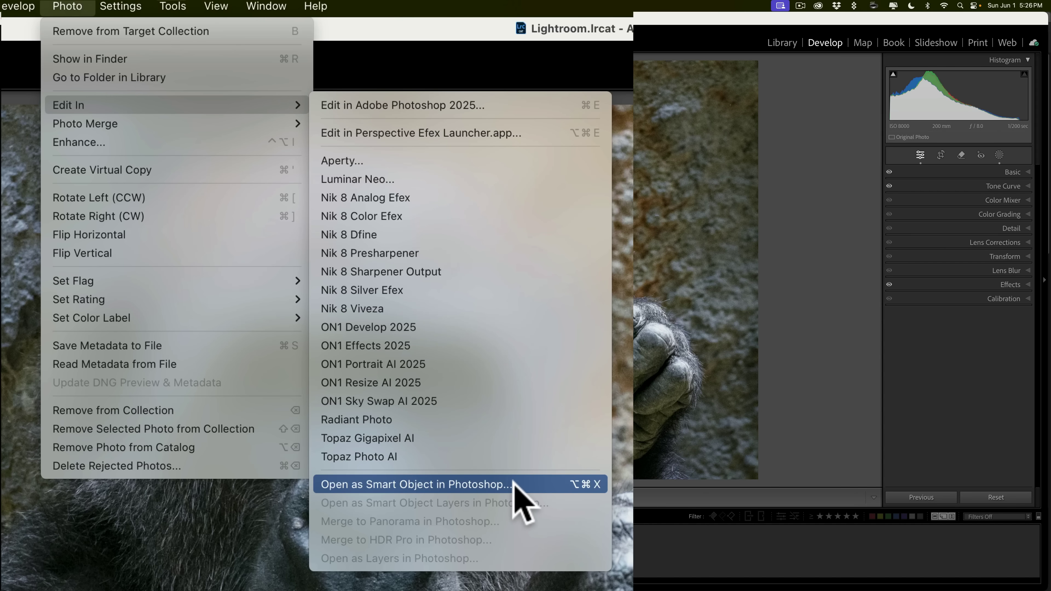
click(434, 105)
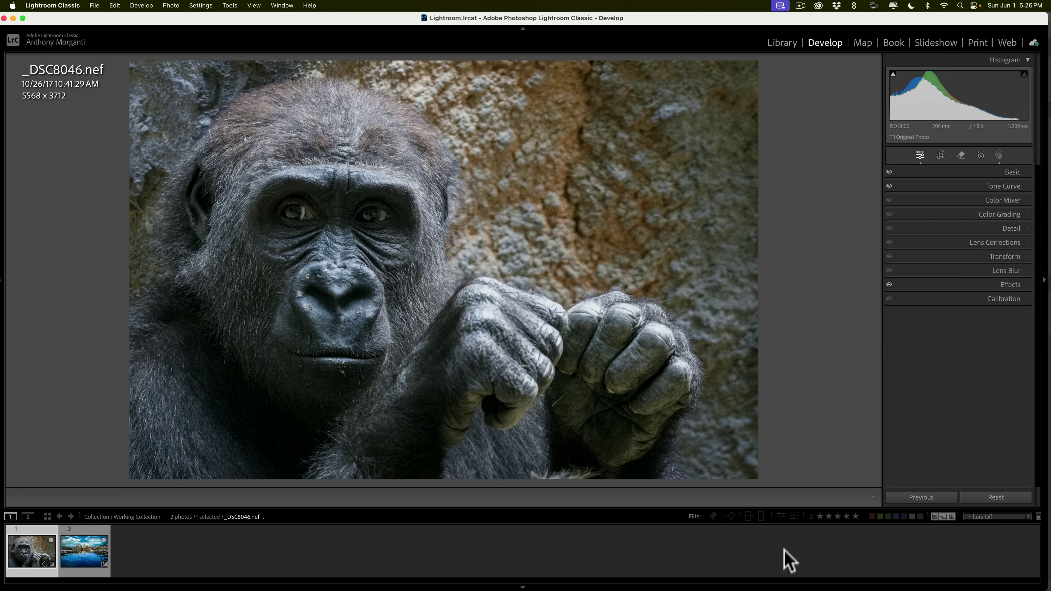
click(645, 568)
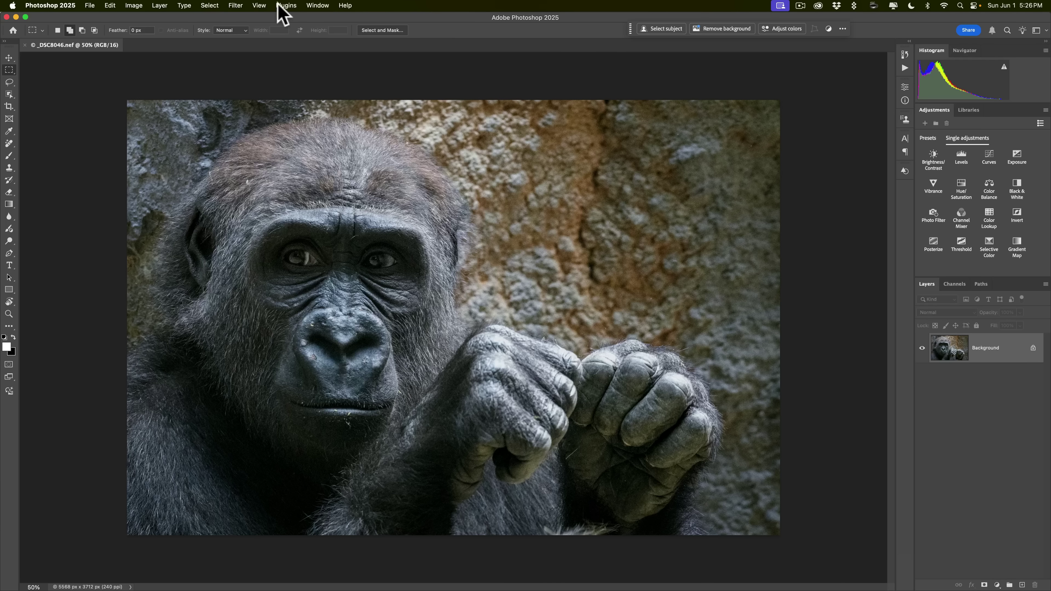
- Open the Camera Raw Filter on the Background layer, examine its Light settings and masking options, and cancel the filter
click(236, 6)
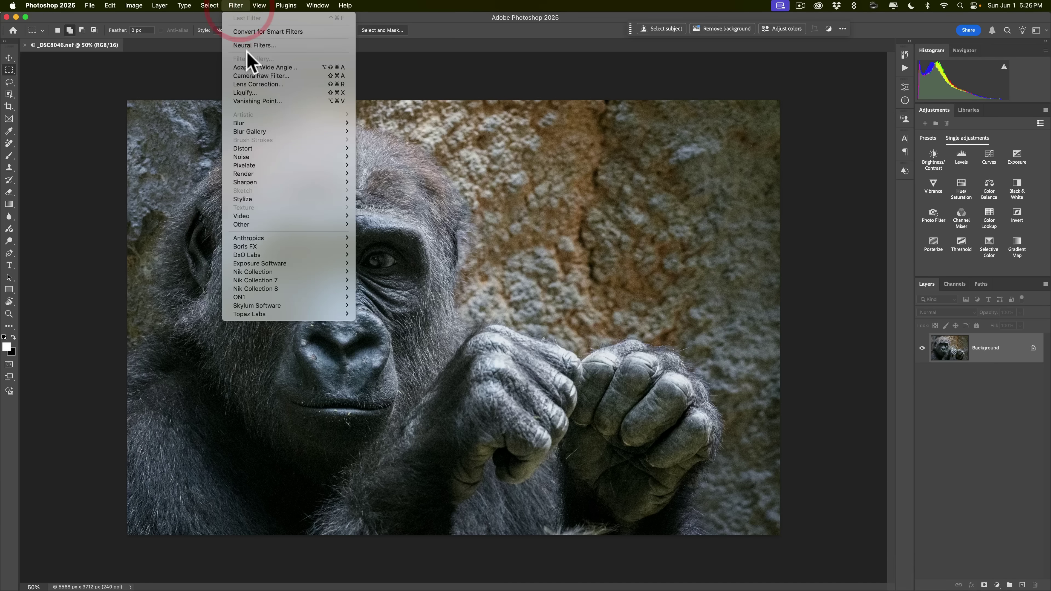
click(249, 75)
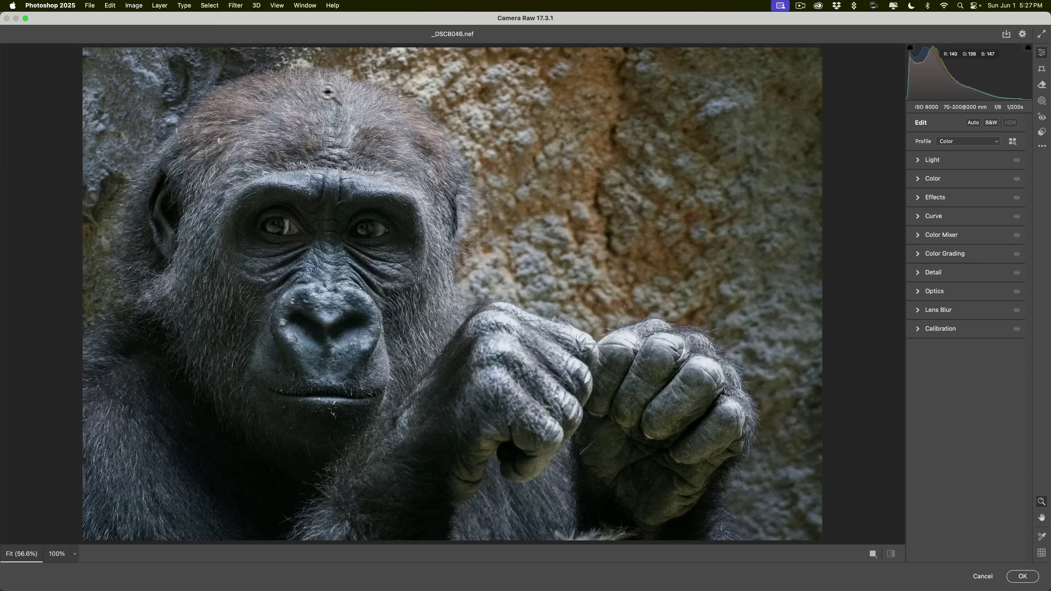
click(919, 162)
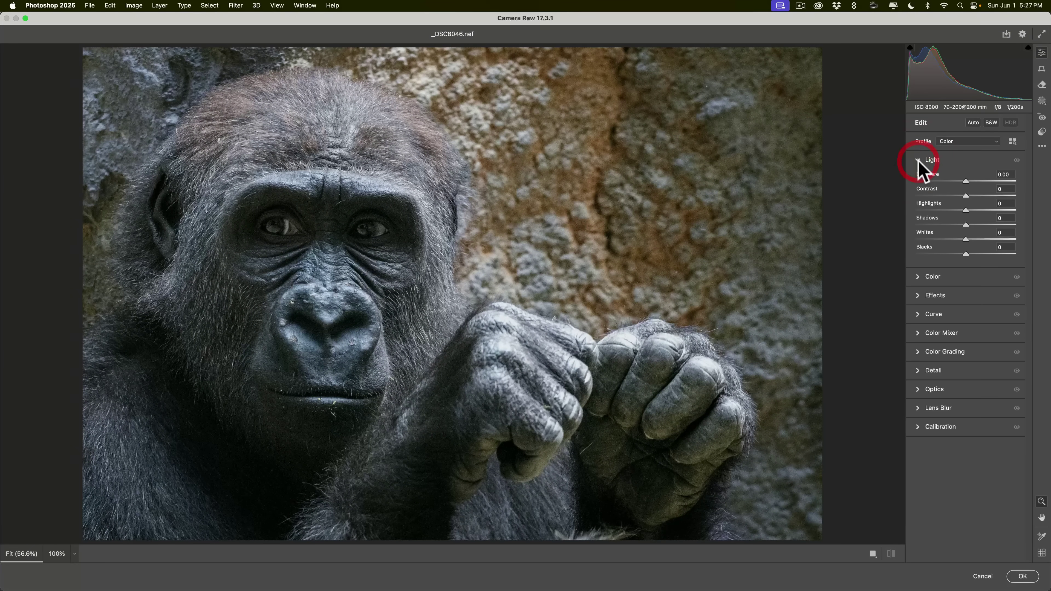
click(918, 161)
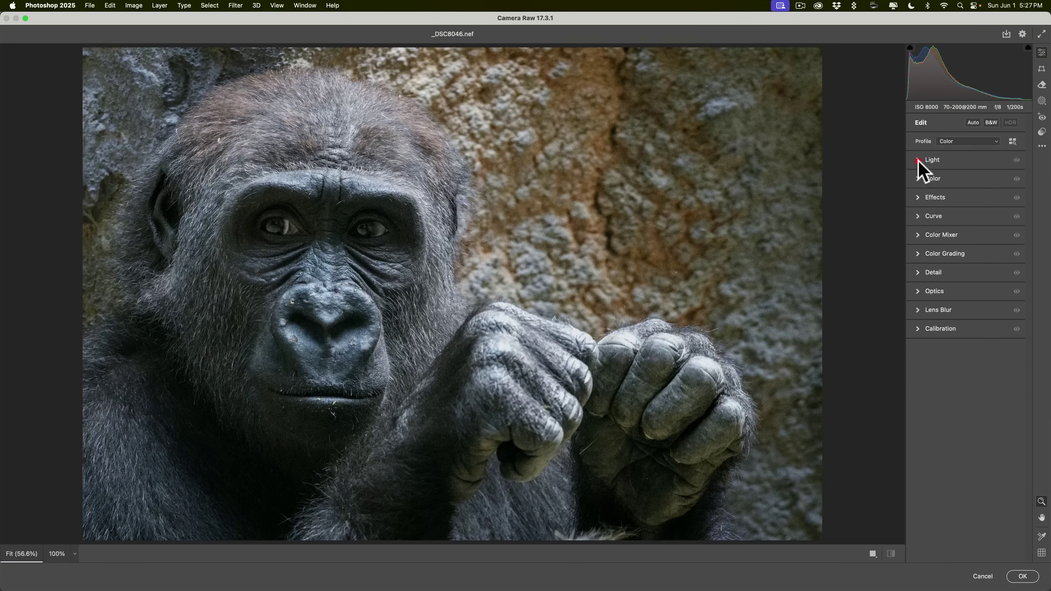
click(1042, 101)
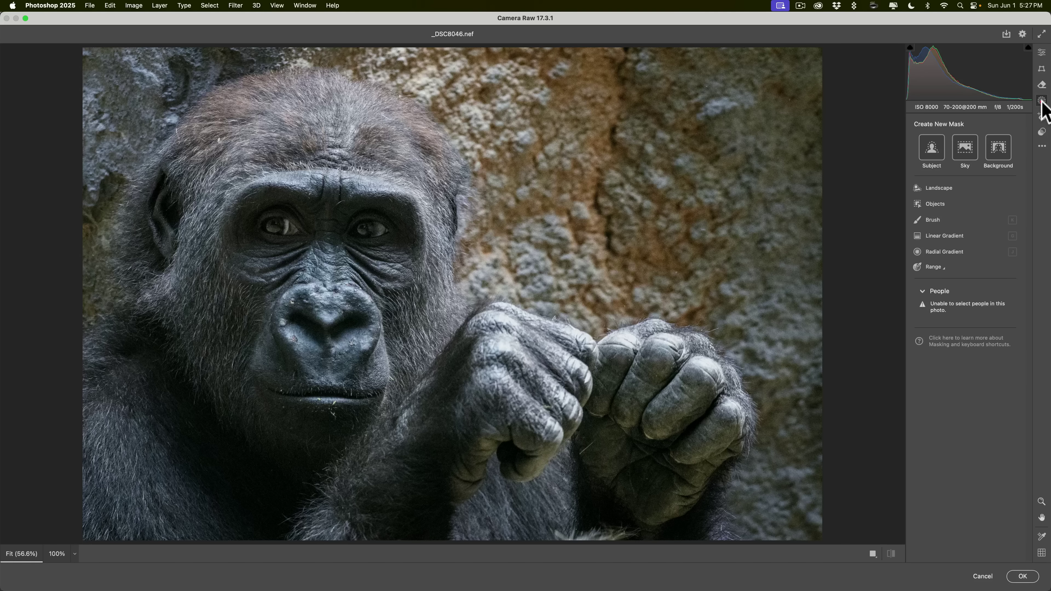
click(983, 577)
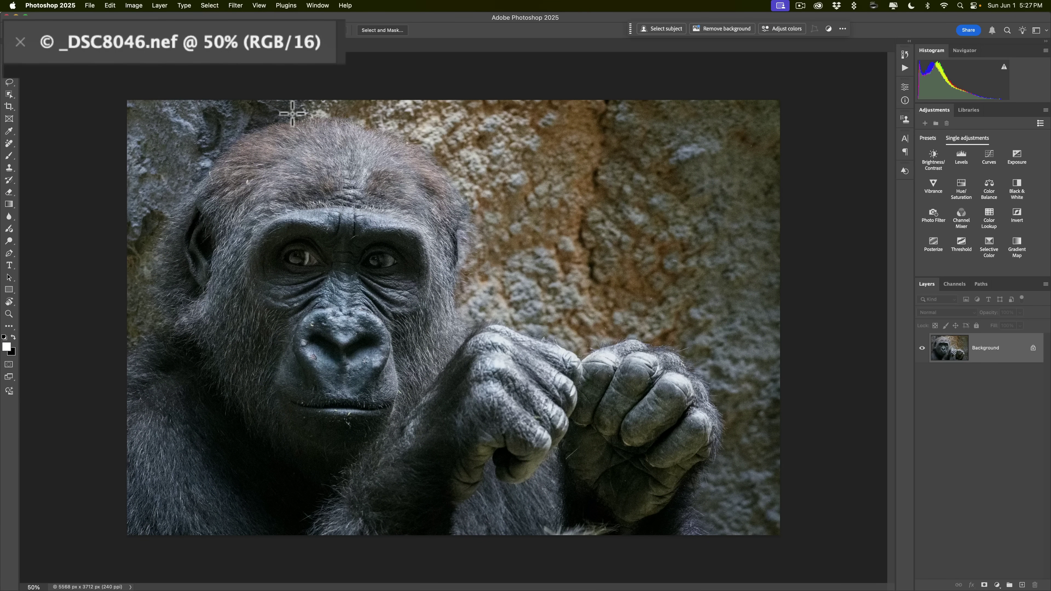
- Close the regular gorilla image in Photoshop and switch back to Lightroom Classic
key(super)
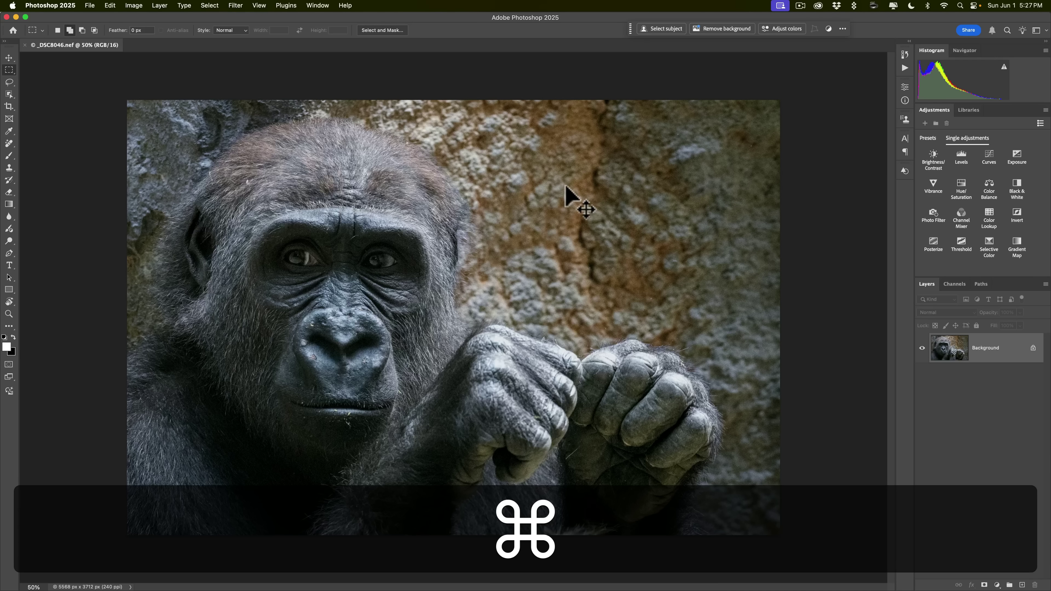
key(super+w)
click(530, 230)
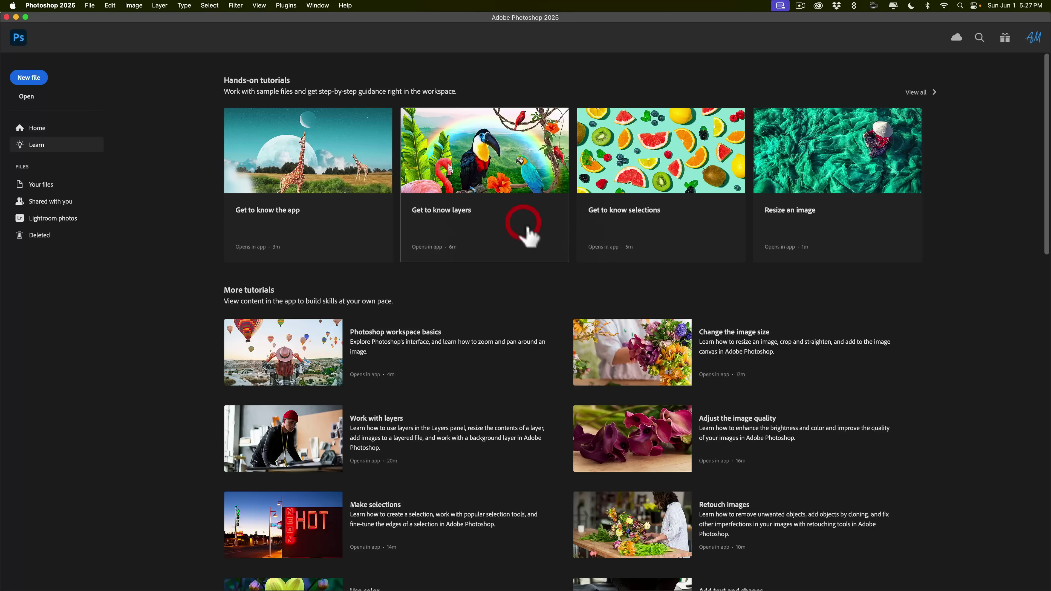
click(681, 577)
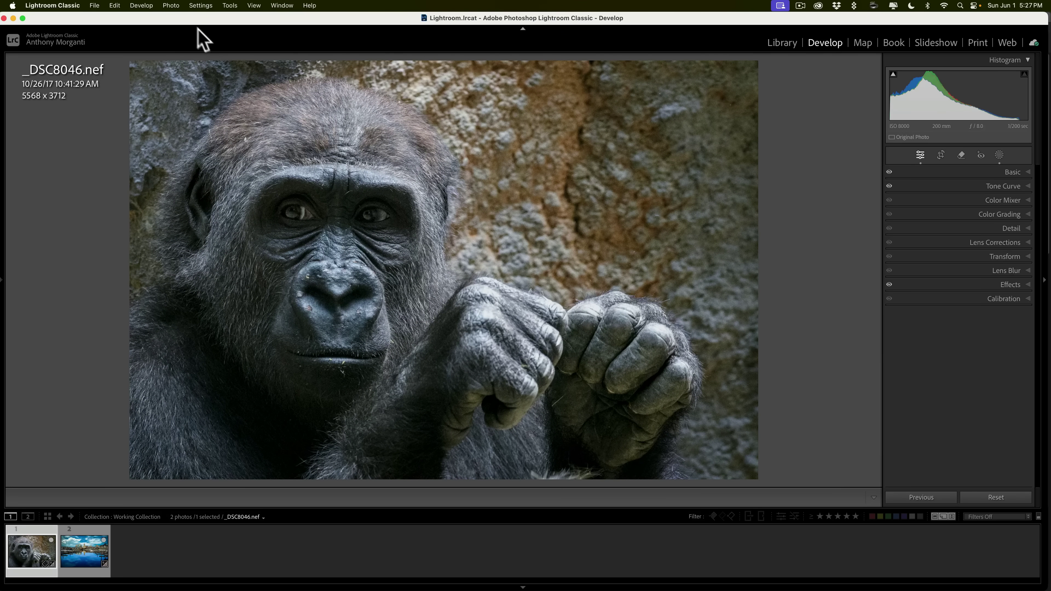
- Open the gorilla photo as a Smart Object in Photoshop and switch to Photoshop 2025
click(171, 6)
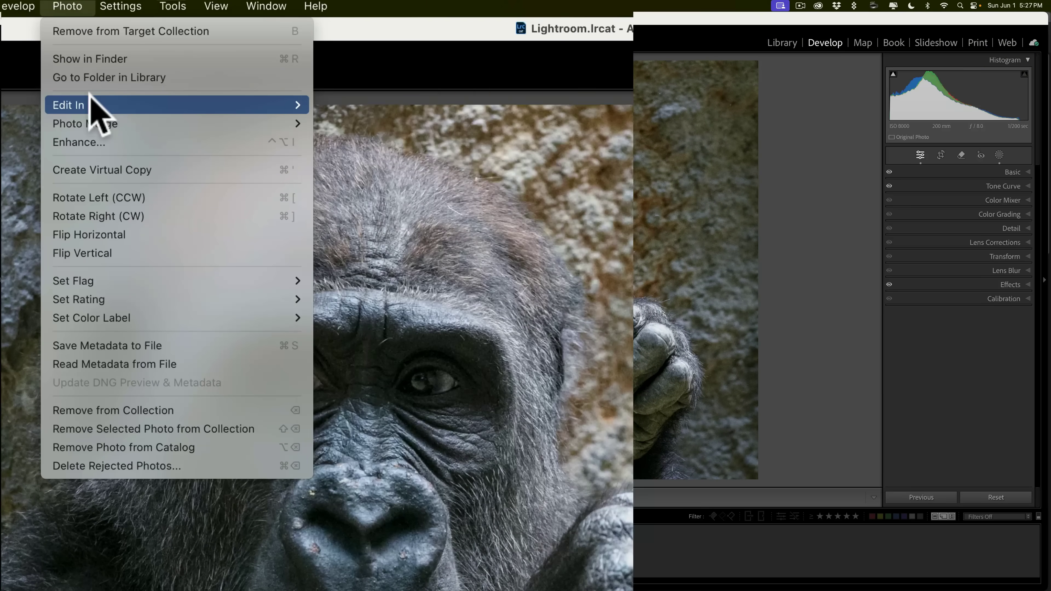
mouse_move(103, 105)
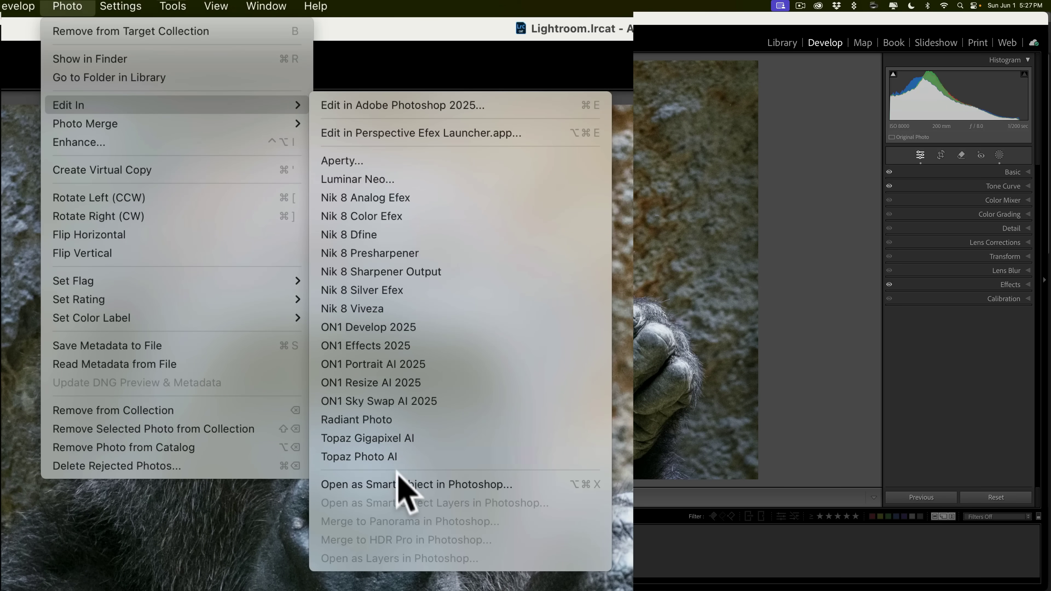
click(452, 484)
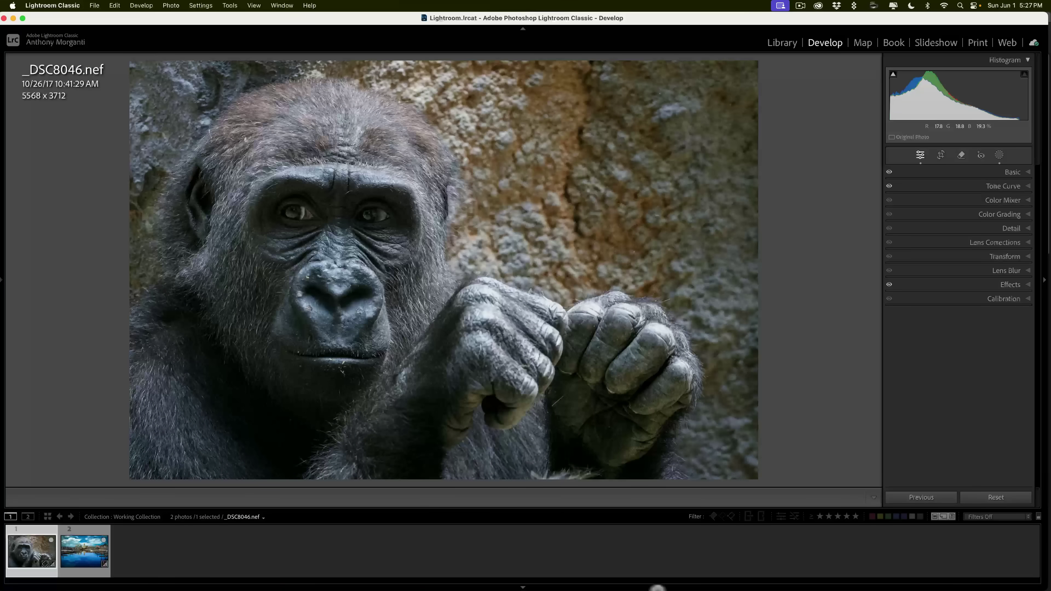
mouse_move(687, 586)
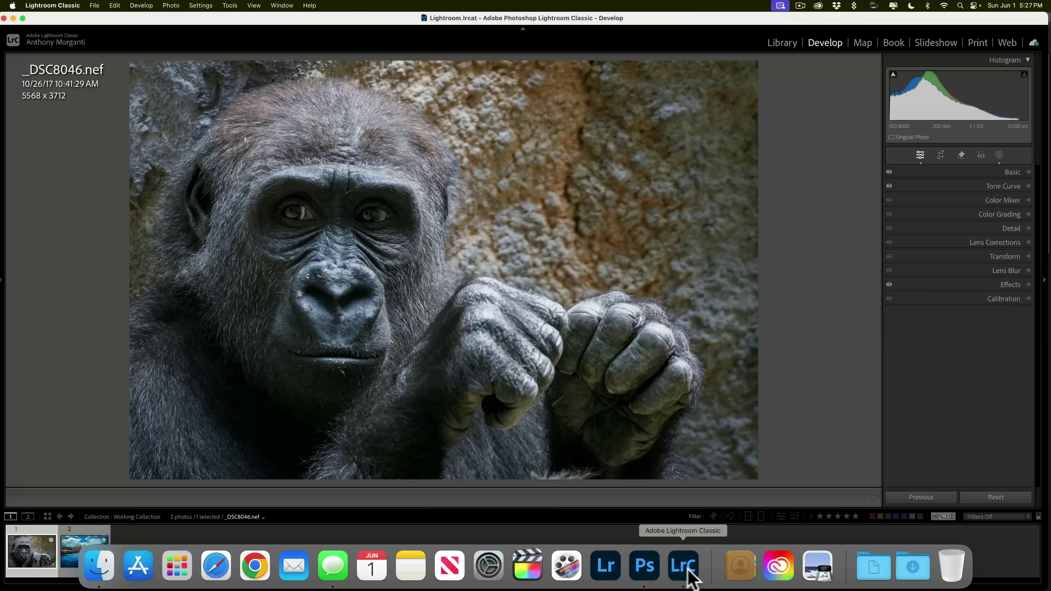
click(645, 567)
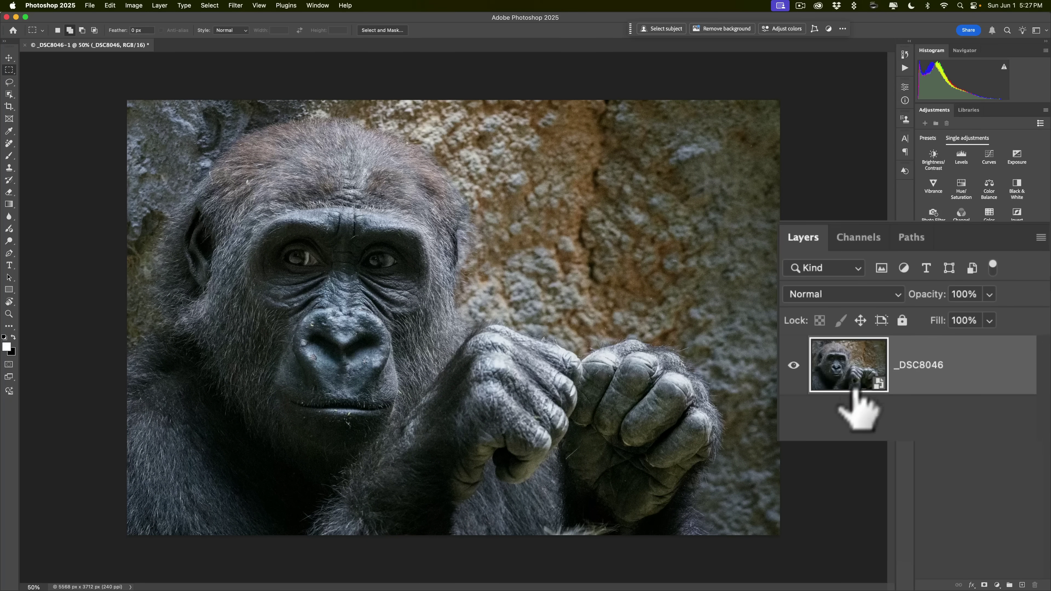
- Open the _DSC8046 Smart Object in Camera Raw, examine its Light, Color, blue-channel Curve and mask adjustments, and cancel
double_click(844, 365)
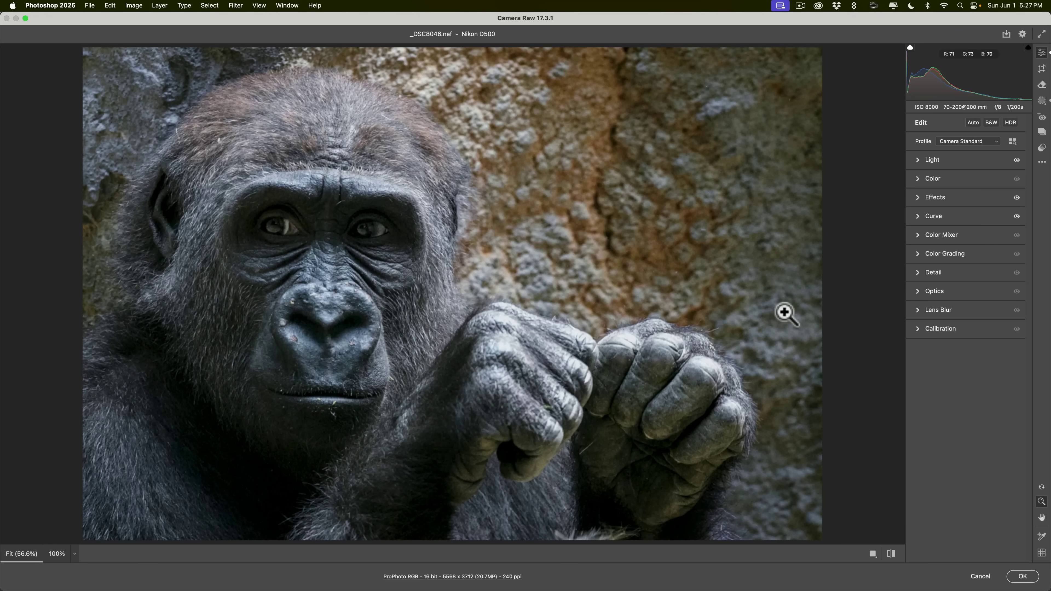
click(917, 160)
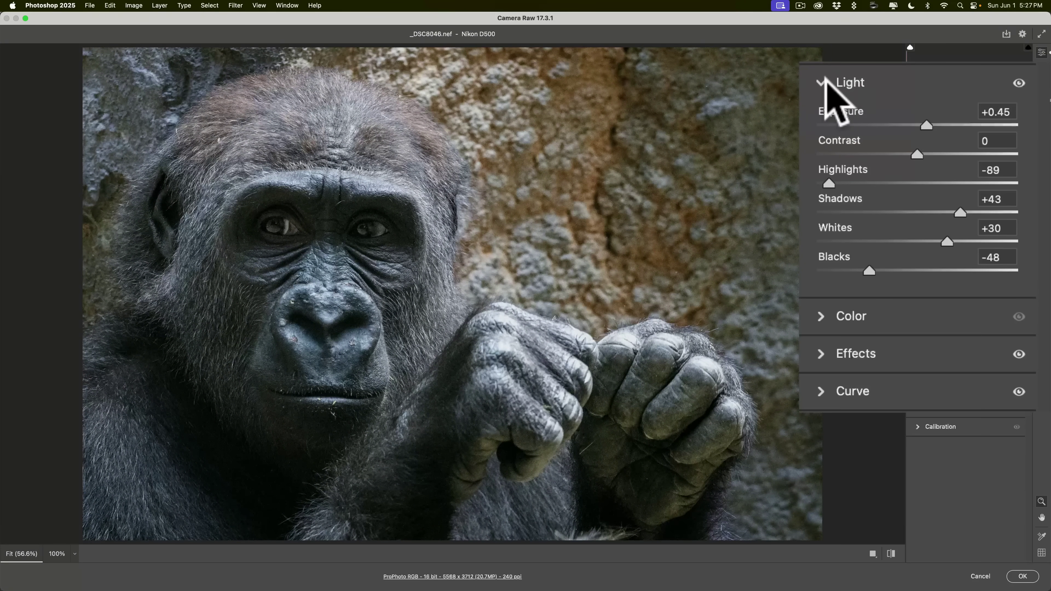
click(918, 160)
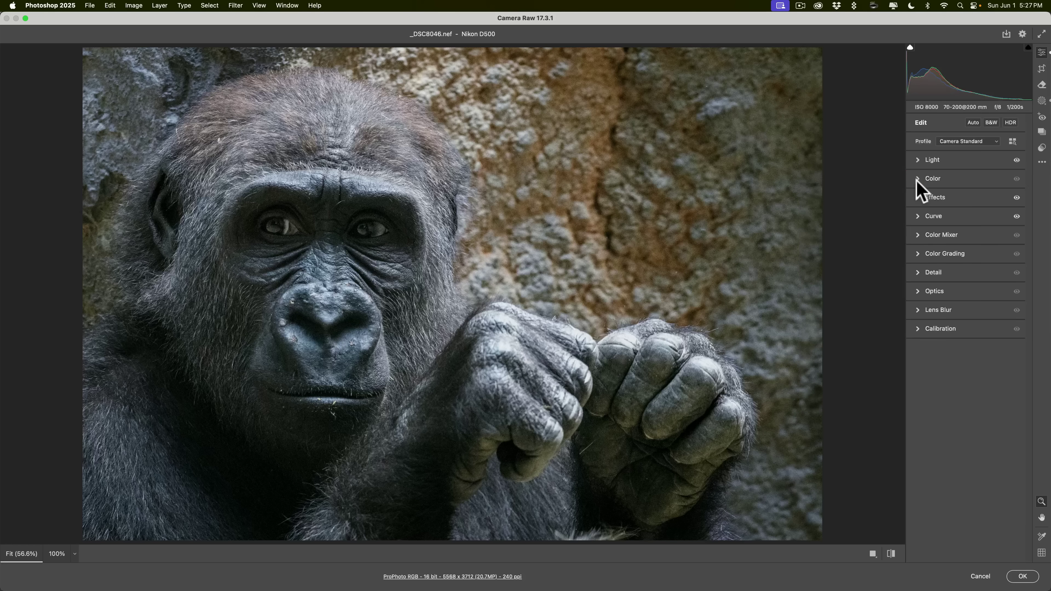
click(918, 180)
click(917, 180)
click(917, 216)
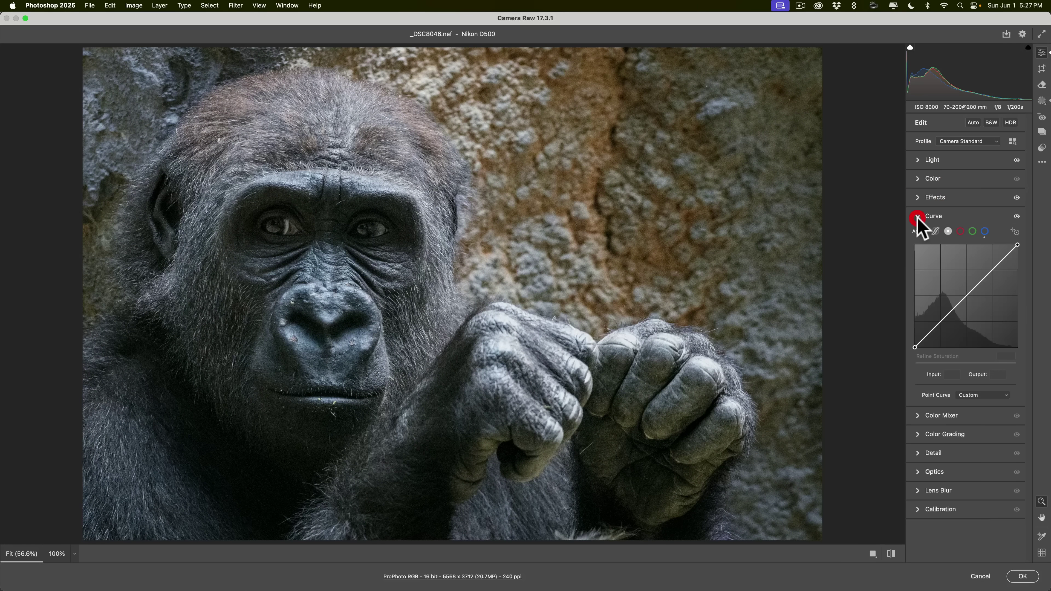
click(984, 231)
click(917, 216)
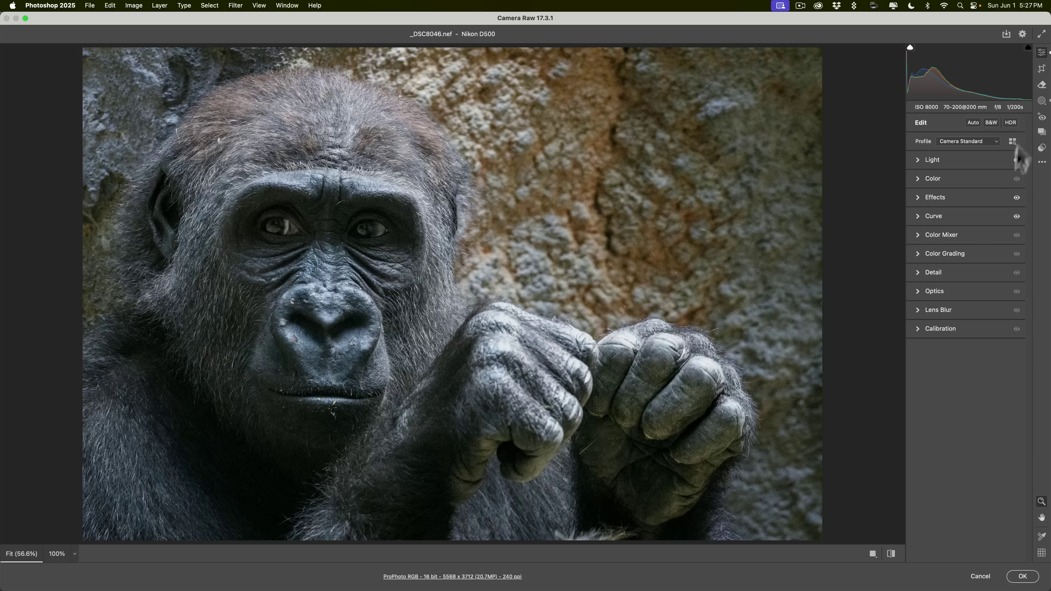
click(1041, 100)
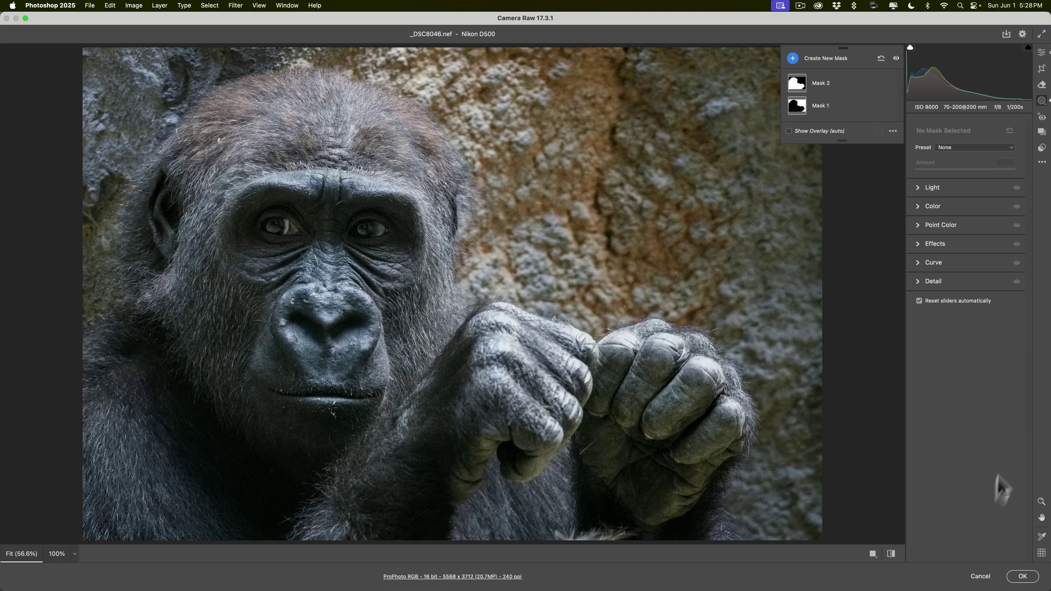
click(980, 578)
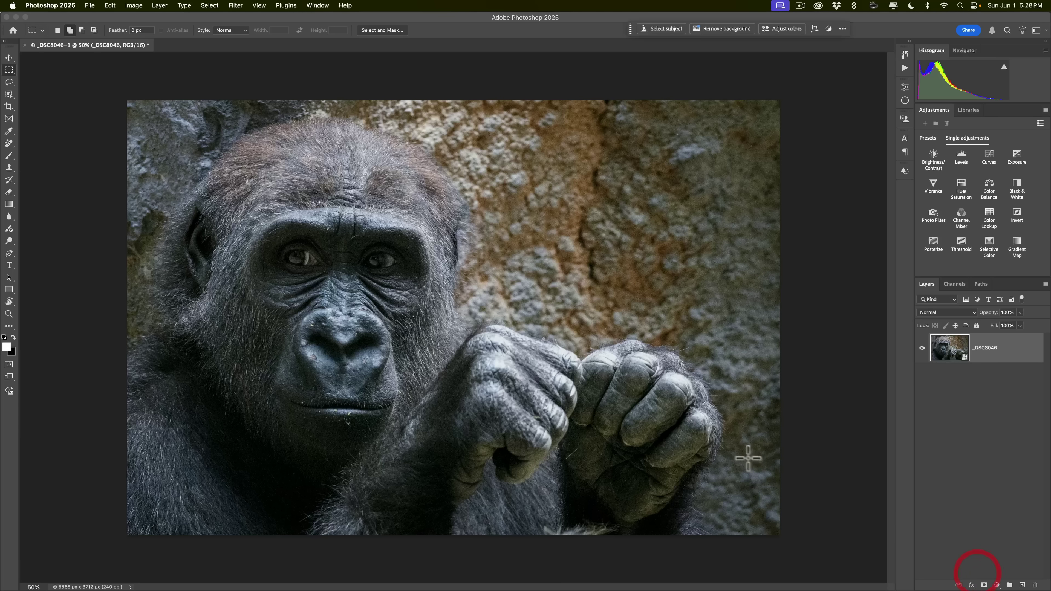
- Close the Smart Object document in Photoshop and return to Lightroom Classic
key(super+w)
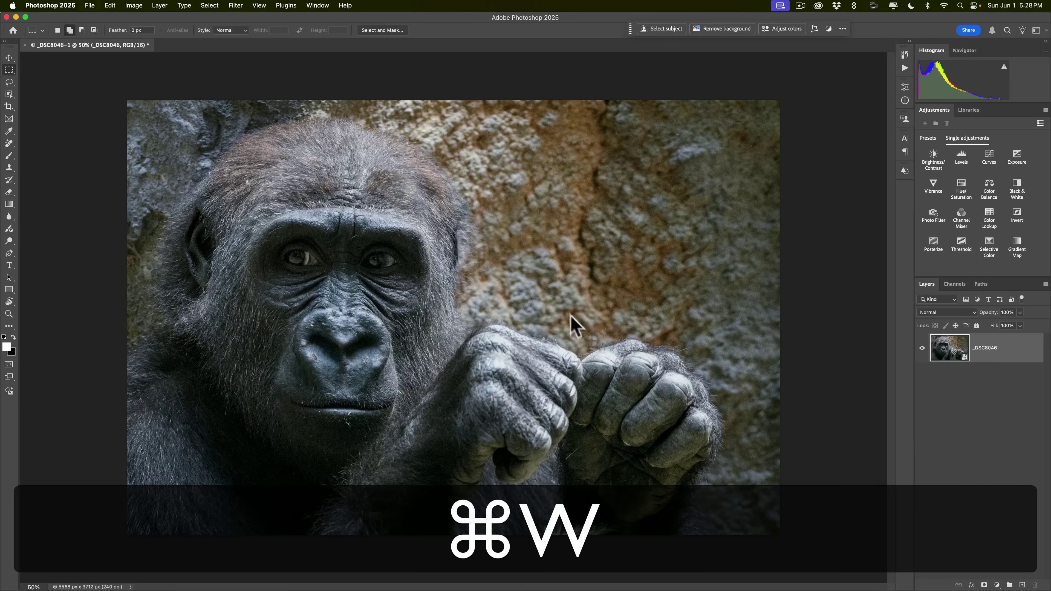
click(517, 223)
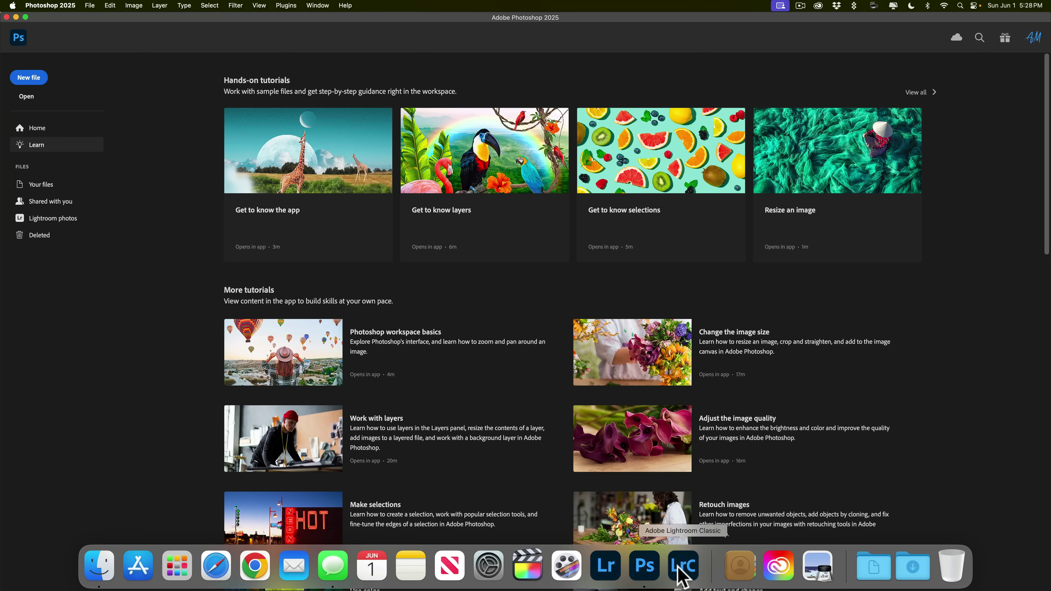
click(681, 579)
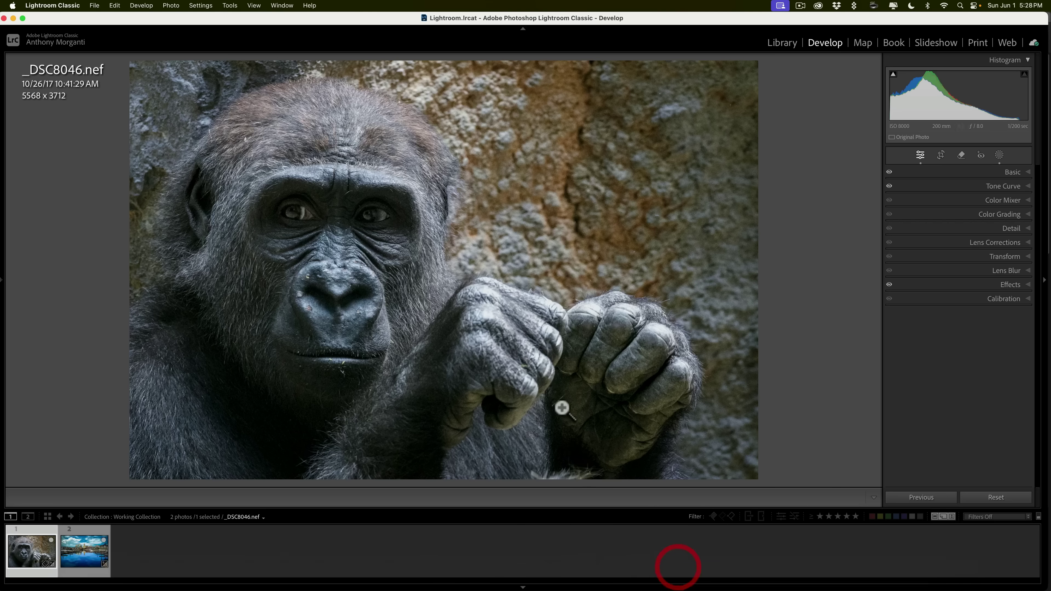
- Select the harbour photo DSC3533.tif and examine its Basic adjustments and its Post-Crop Vignetting under Effects
click(85, 549)
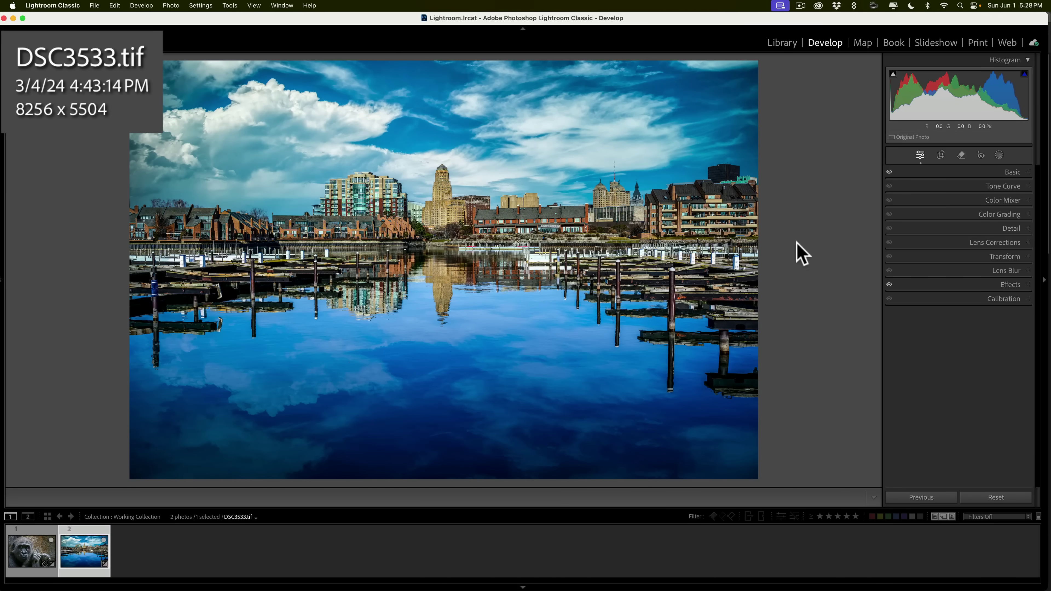
click(1006, 172)
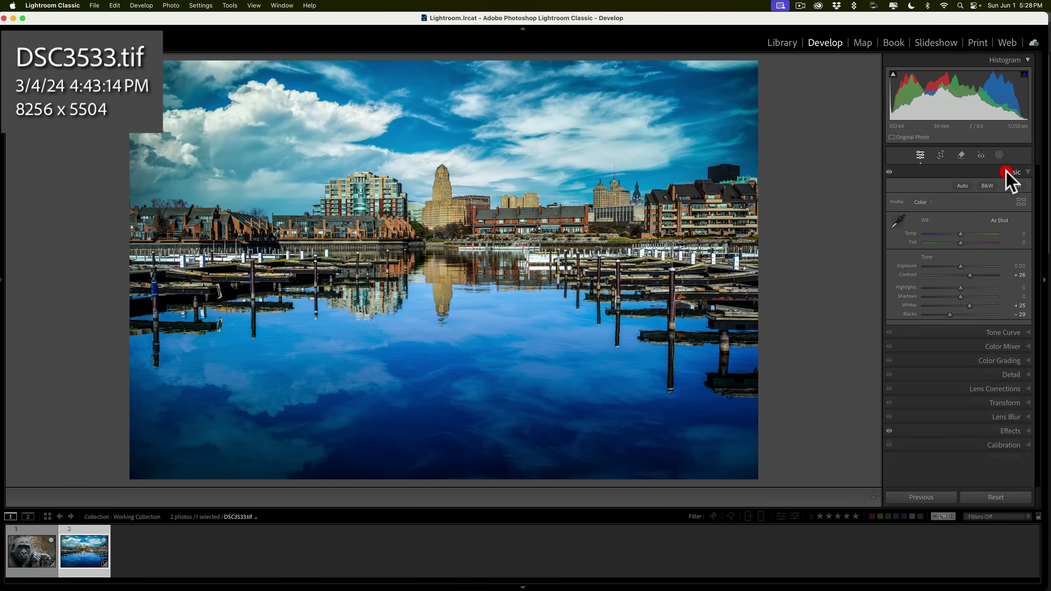
click(1009, 51)
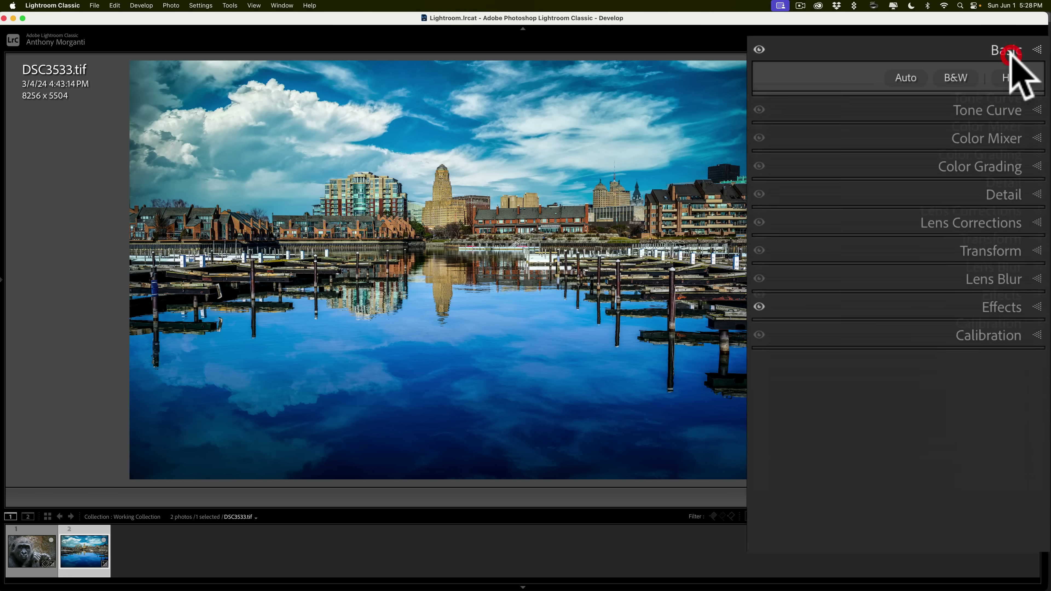
click(995, 273)
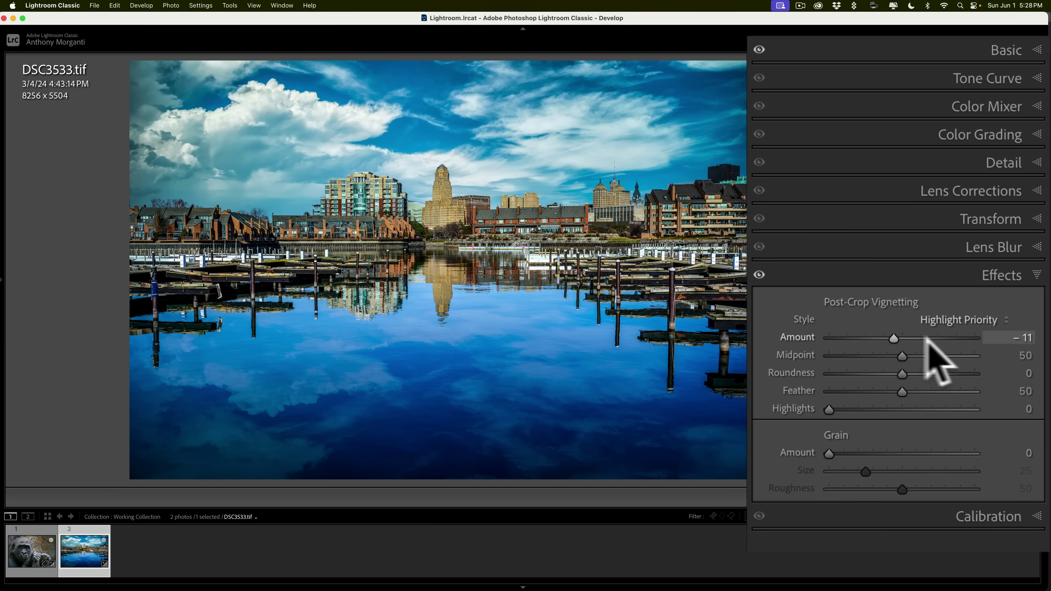
- Collapse the Effects settings and look through the harbour photo's Edit In options
click(995, 277)
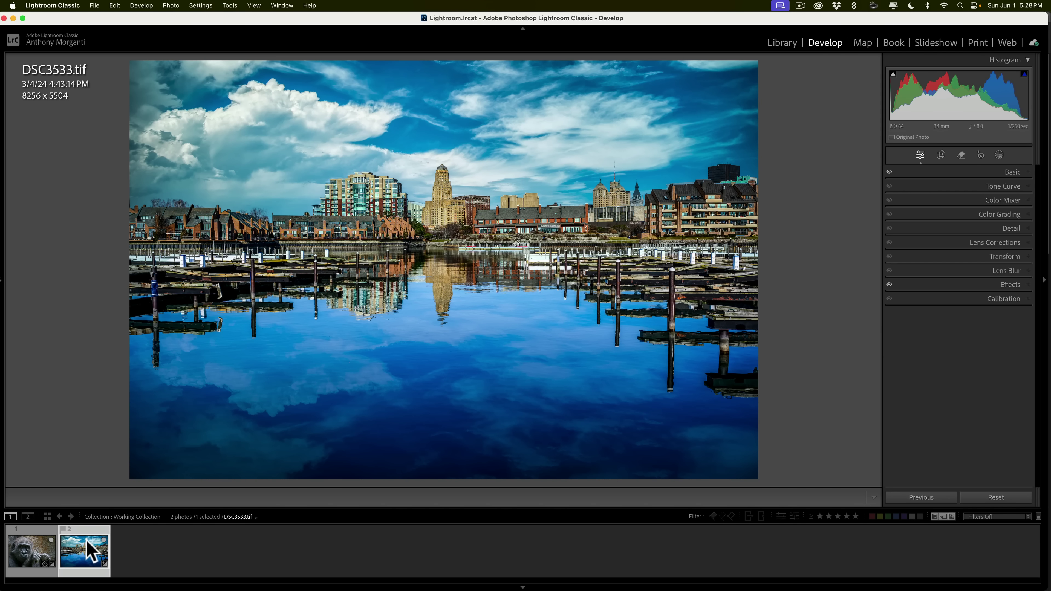
right_click(89, 550)
mouse_move(157, 341)
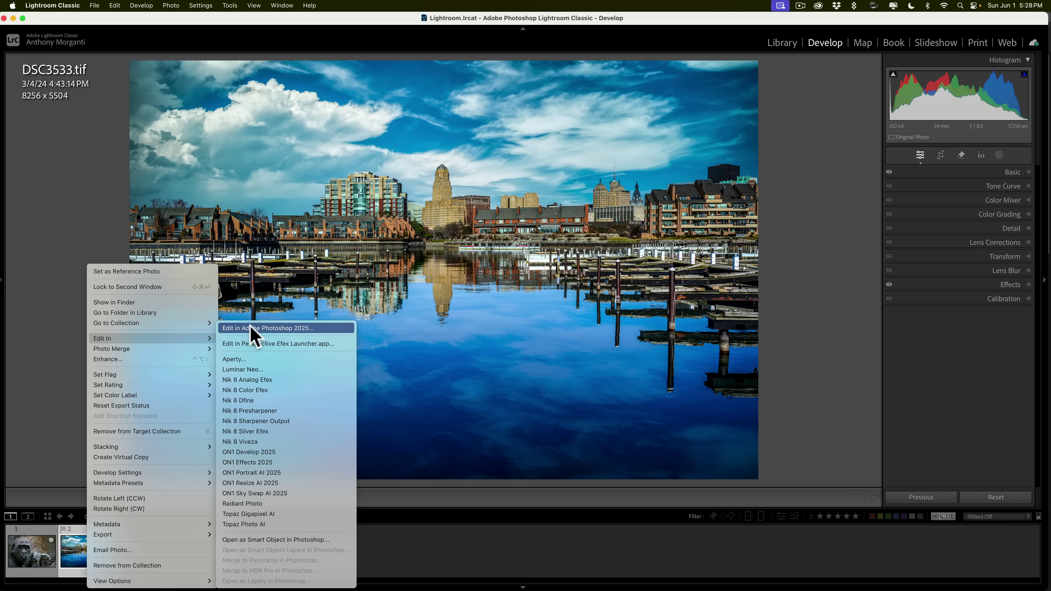
right_click(440, 208)
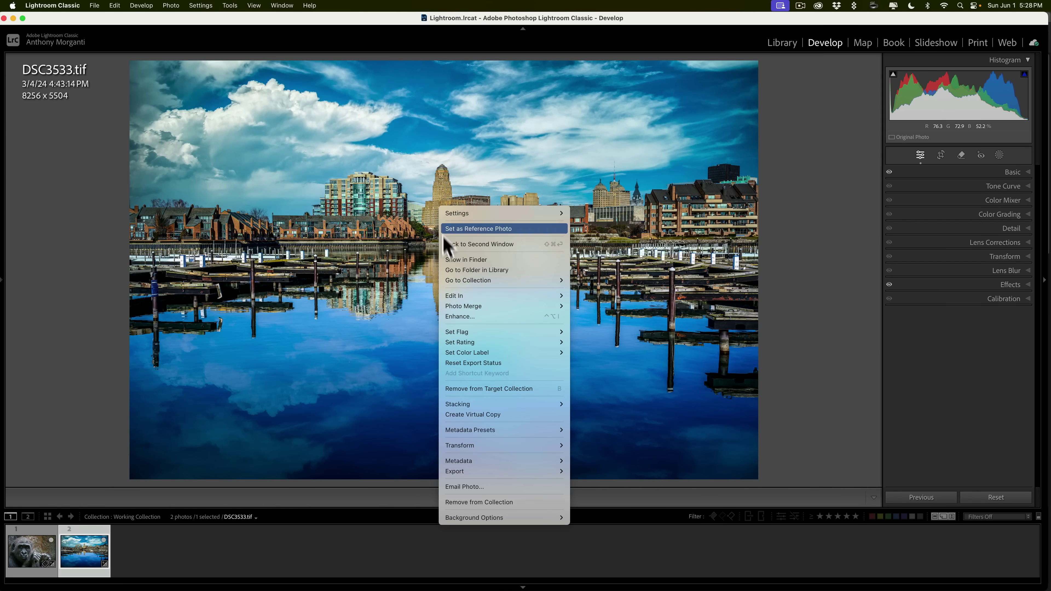
mouse_move(451, 298)
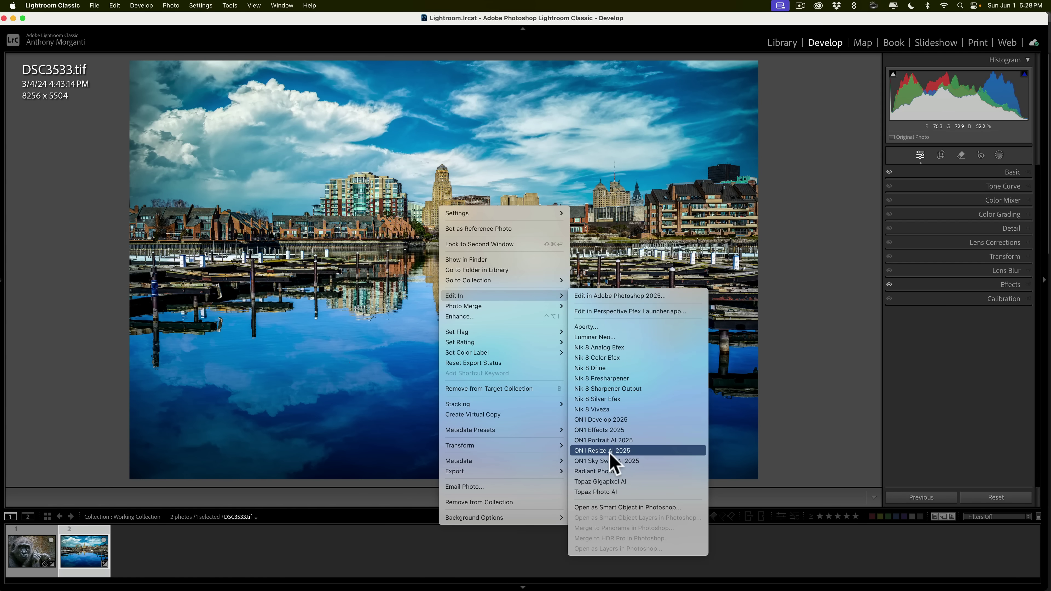
click(381, 279)
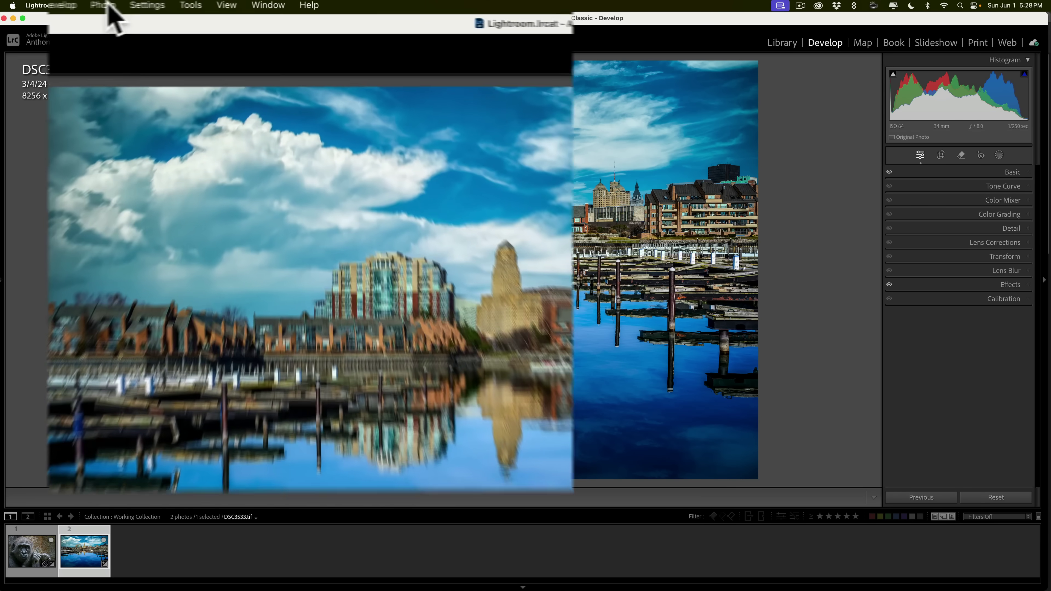
- Open the harbour photo in Adobe Photoshop 2025 using Edit a Copy with Lightroom Adjustments
click(172, 5)
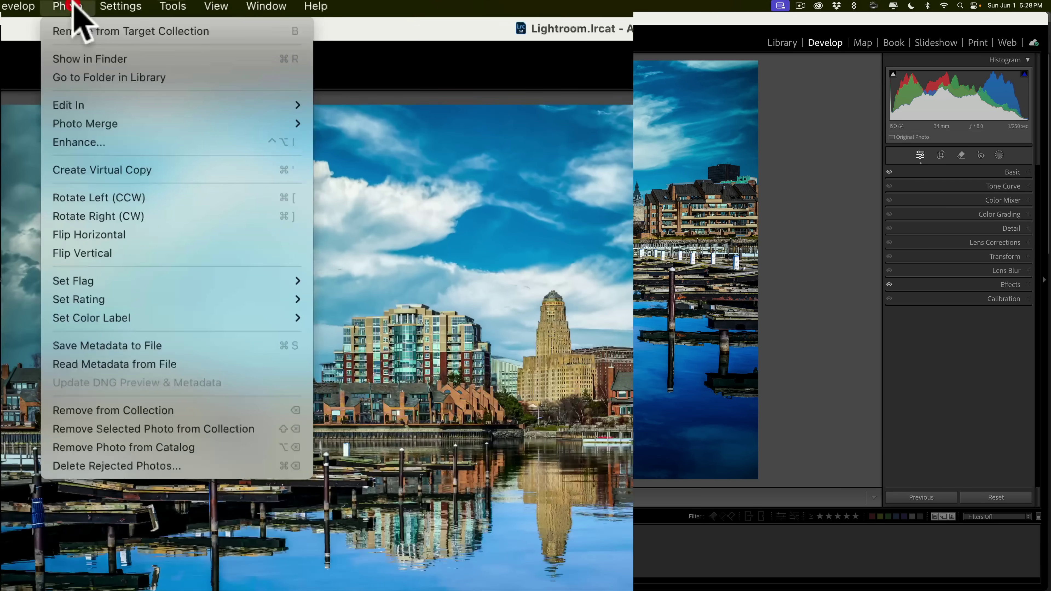
mouse_move(81, 107)
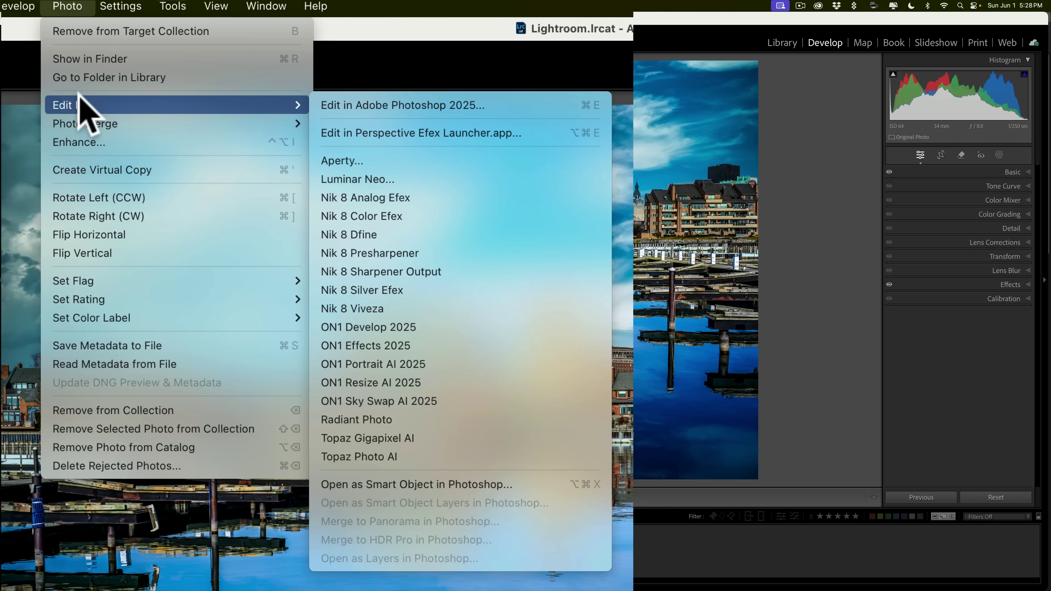
click(349, 106)
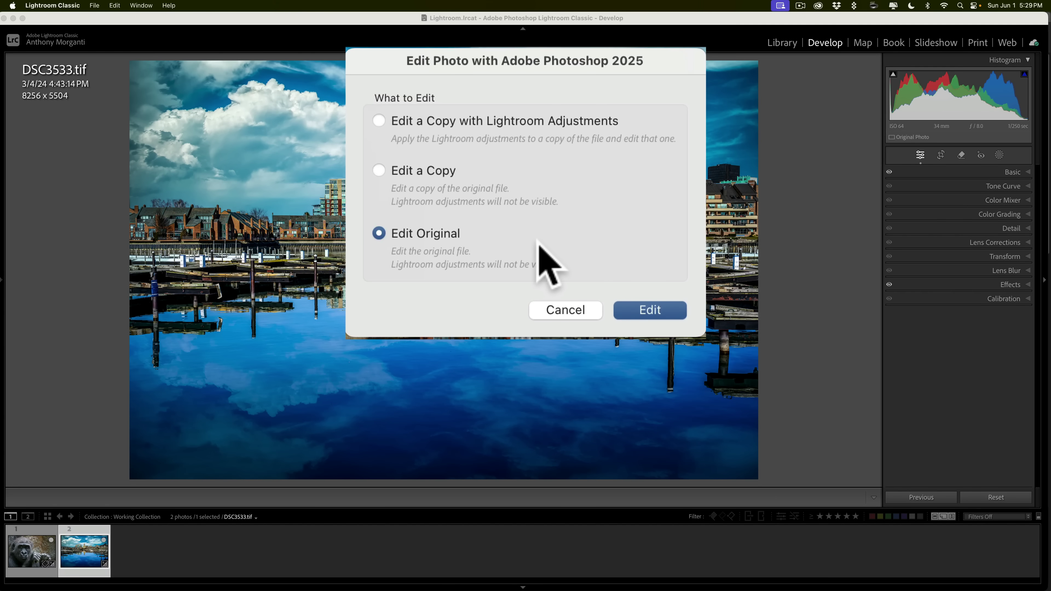
click(415, 124)
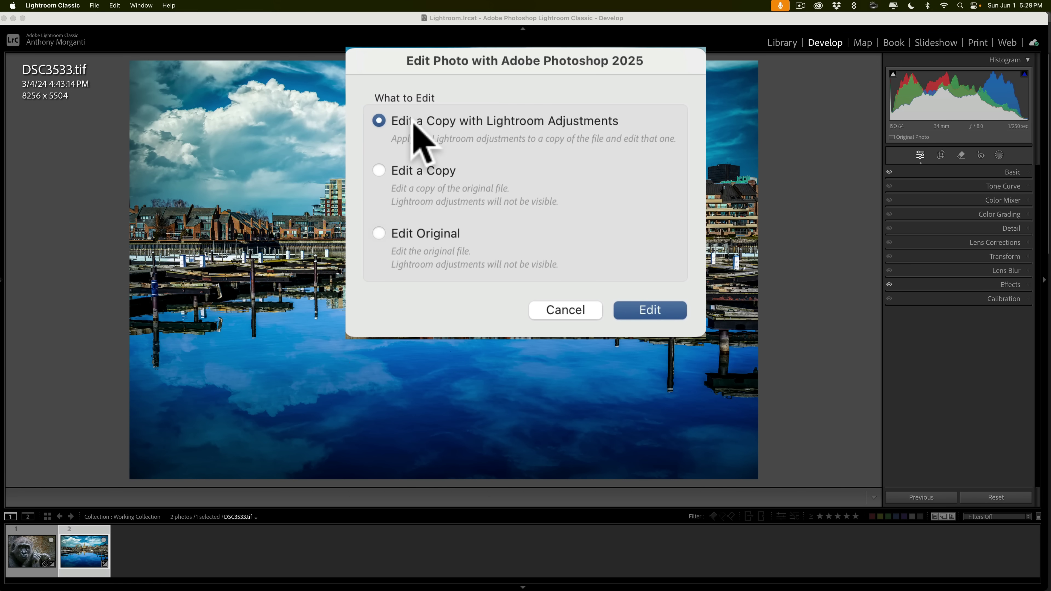
click(654, 309)
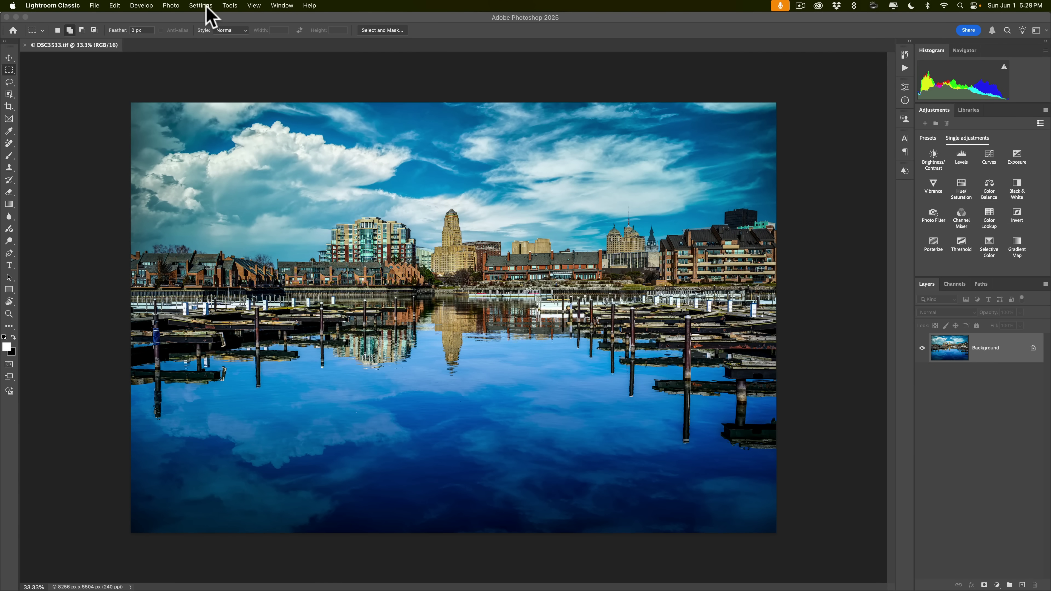
- Open the DSC3533.tif copy in the Camera Raw Filter, examine its Light settings, and cancel
click(260, 18)
click(234, 5)
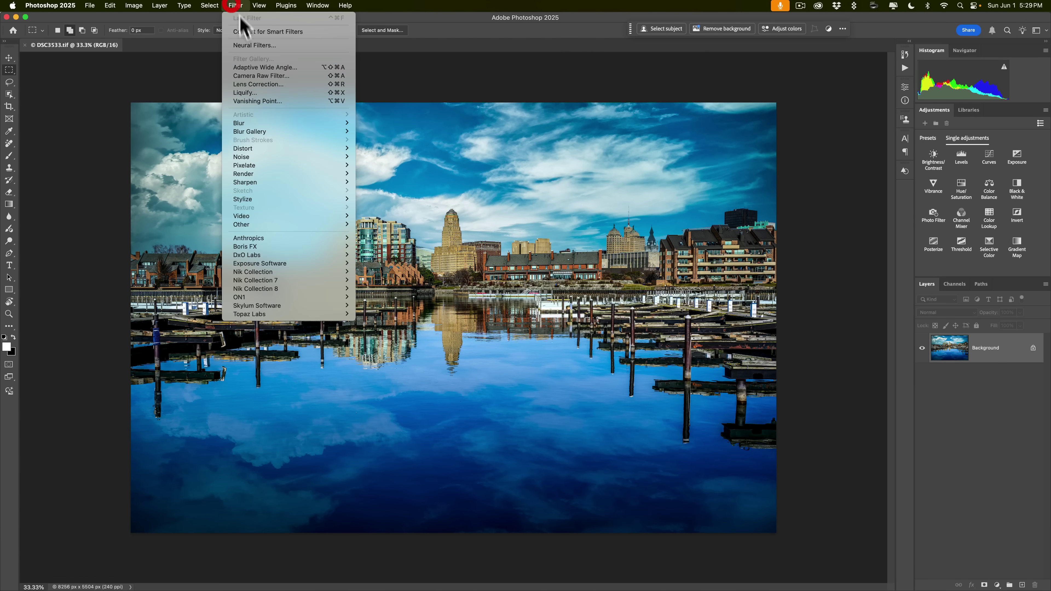
click(257, 76)
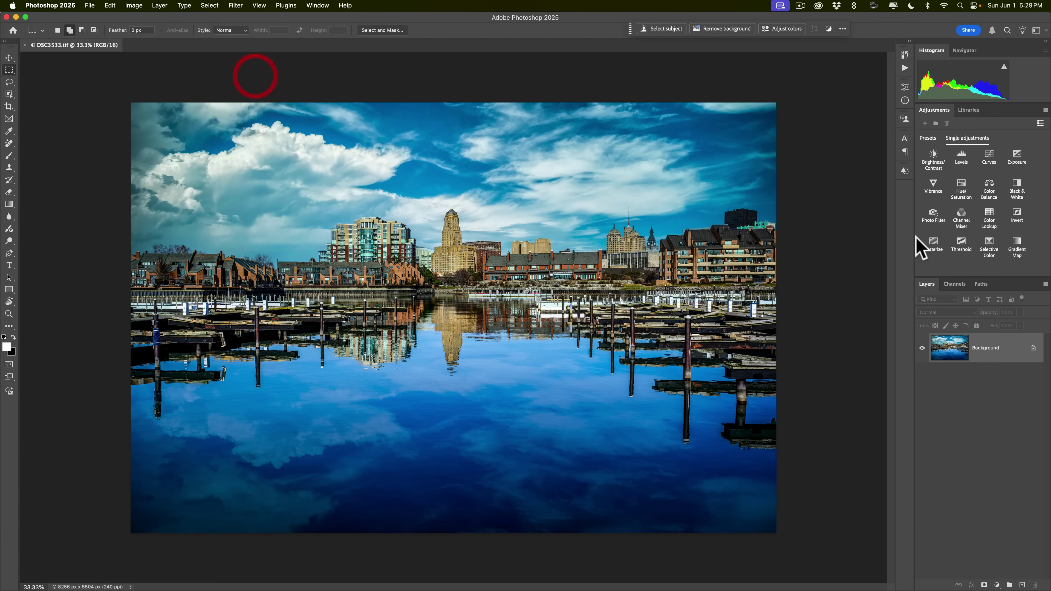
click(844, 99)
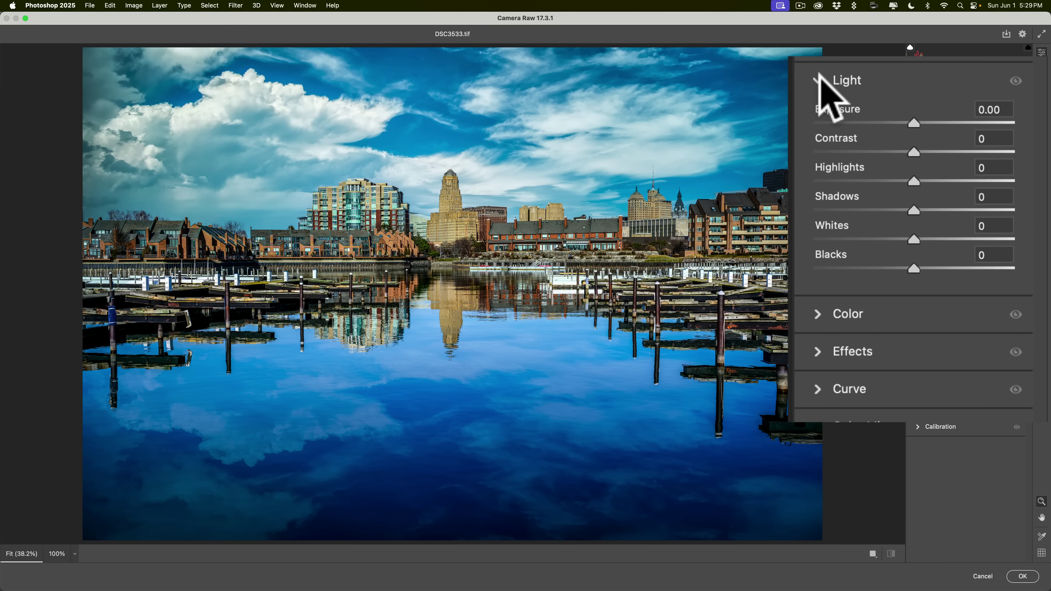
click(840, 83)
click(982, 575)
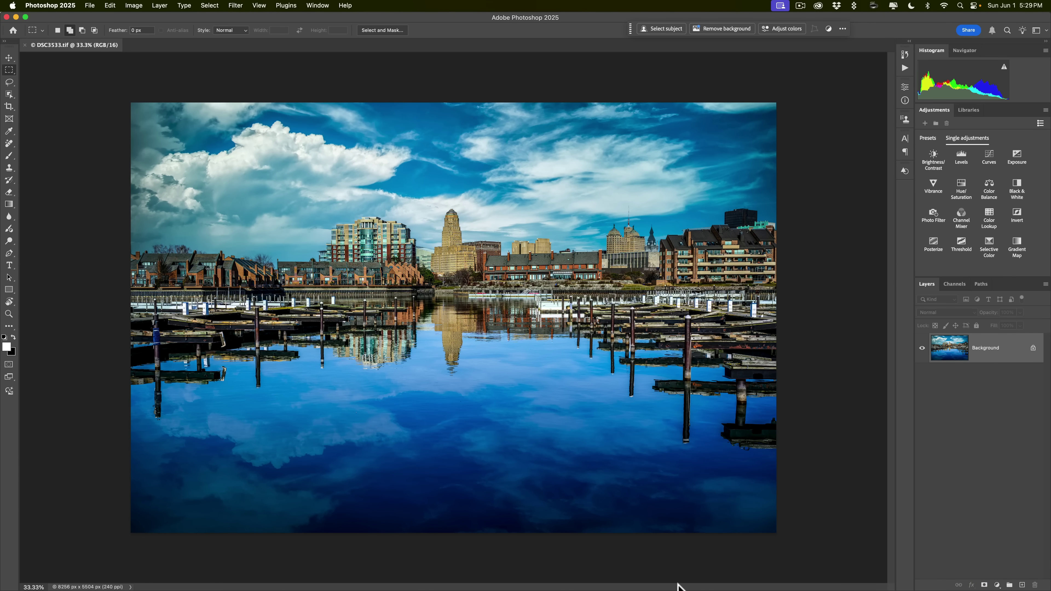
- Close the DSC3533.tif copy in Photoshop and return to Lightroom Classic
key(super+w)
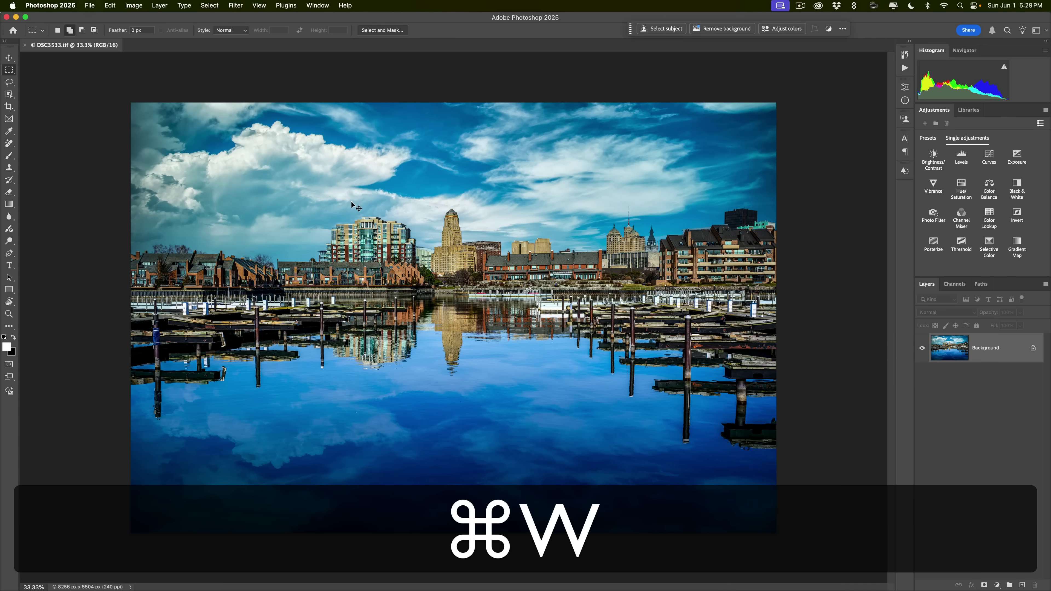
click(499, 227)
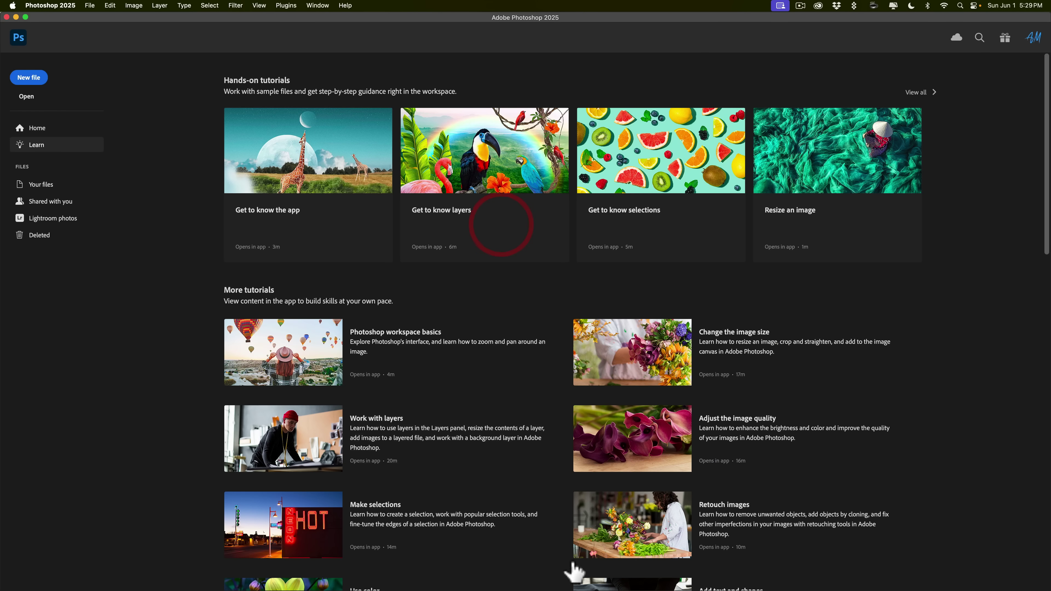
mouse_move(575, 584)
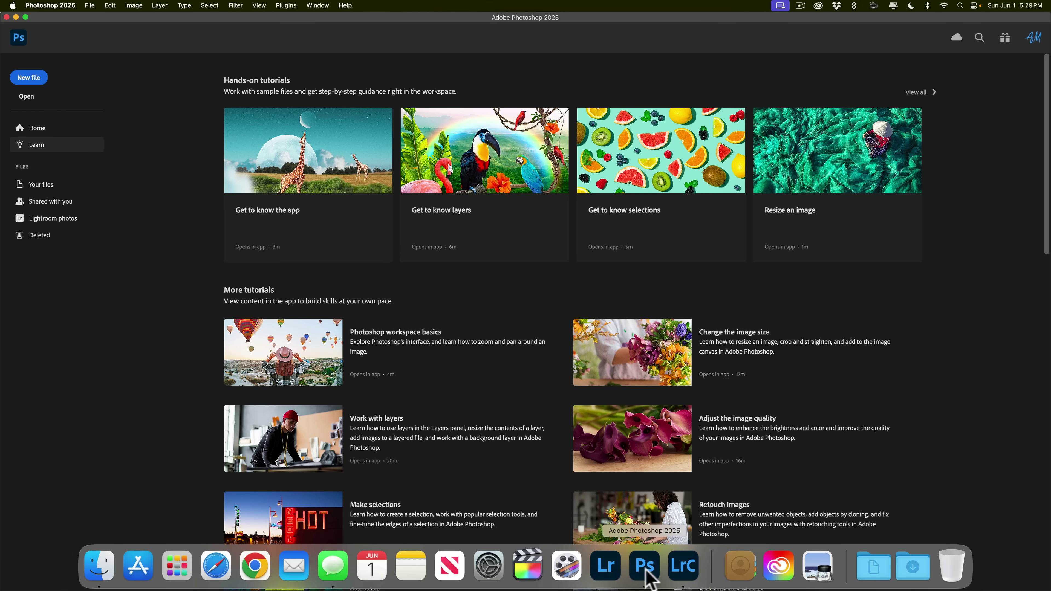
click(682, 566)
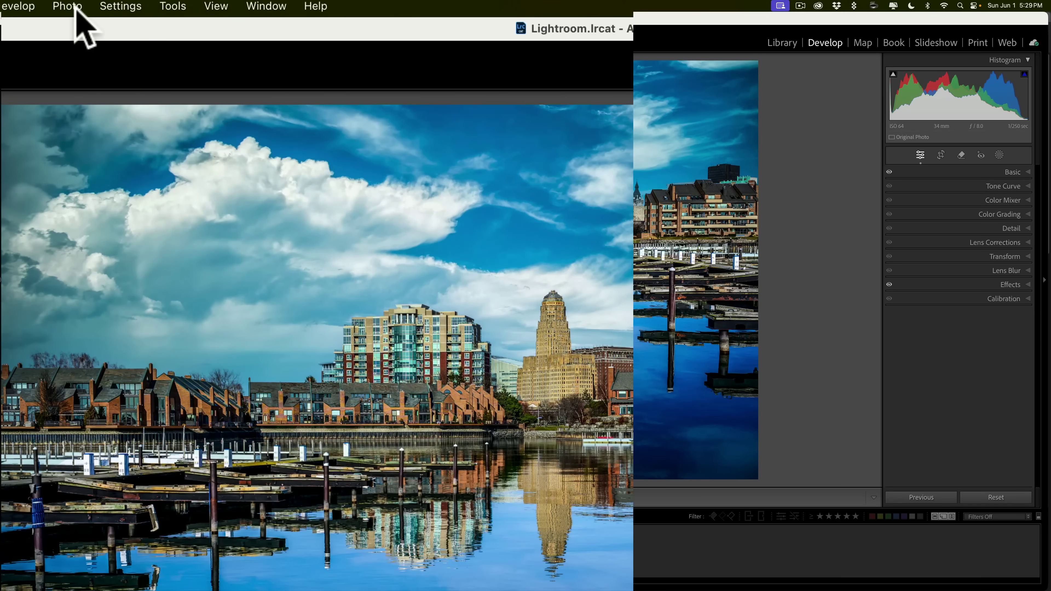
- Open the harbour photo as a Smart Object in Photoshop and switch to Photoshop 2025
click(70, 7)
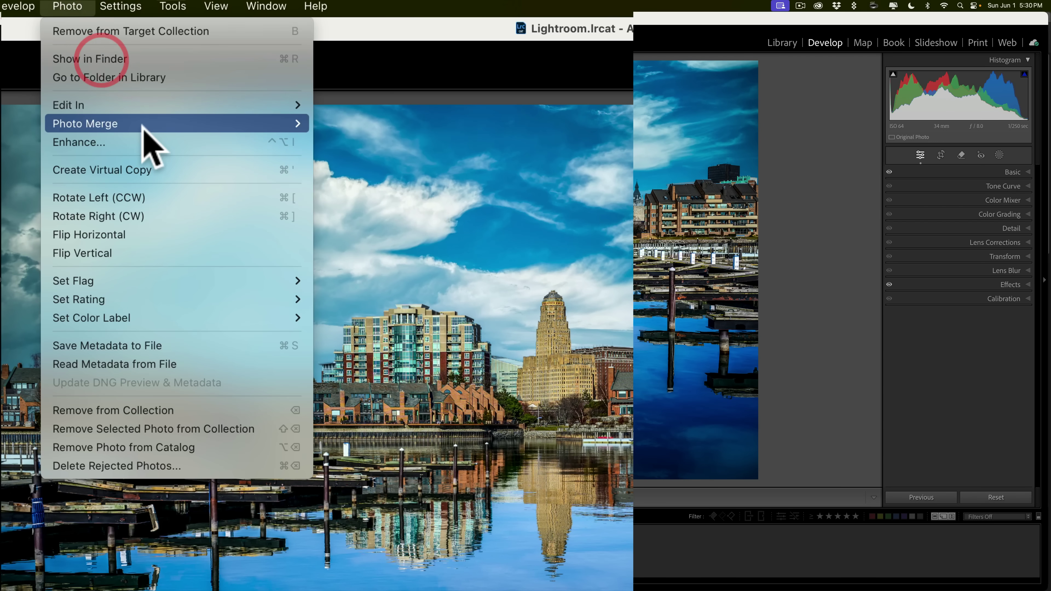
mouse_move(170, 102)
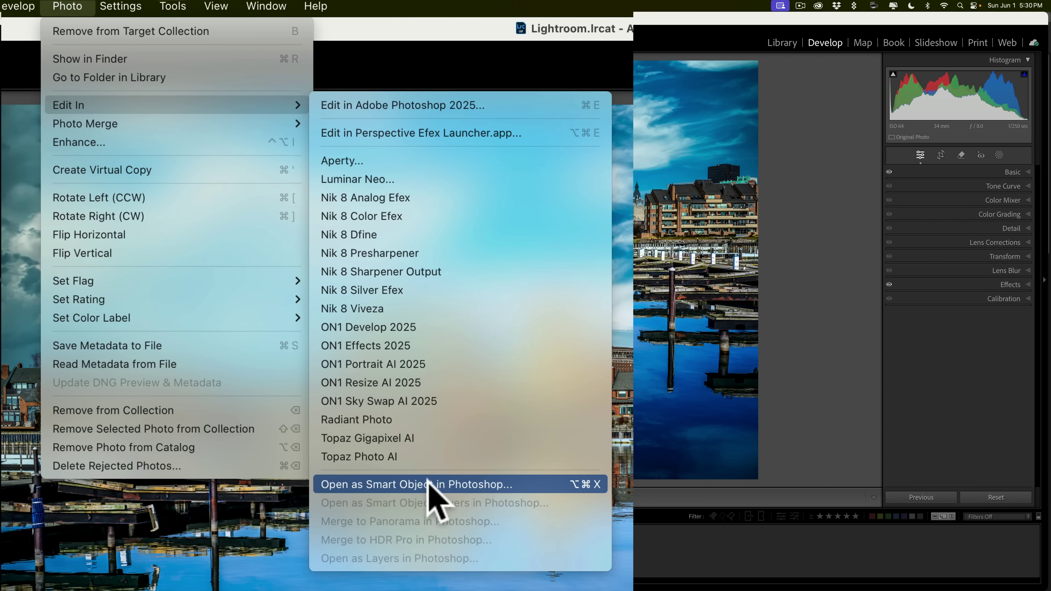
click(470, 483)
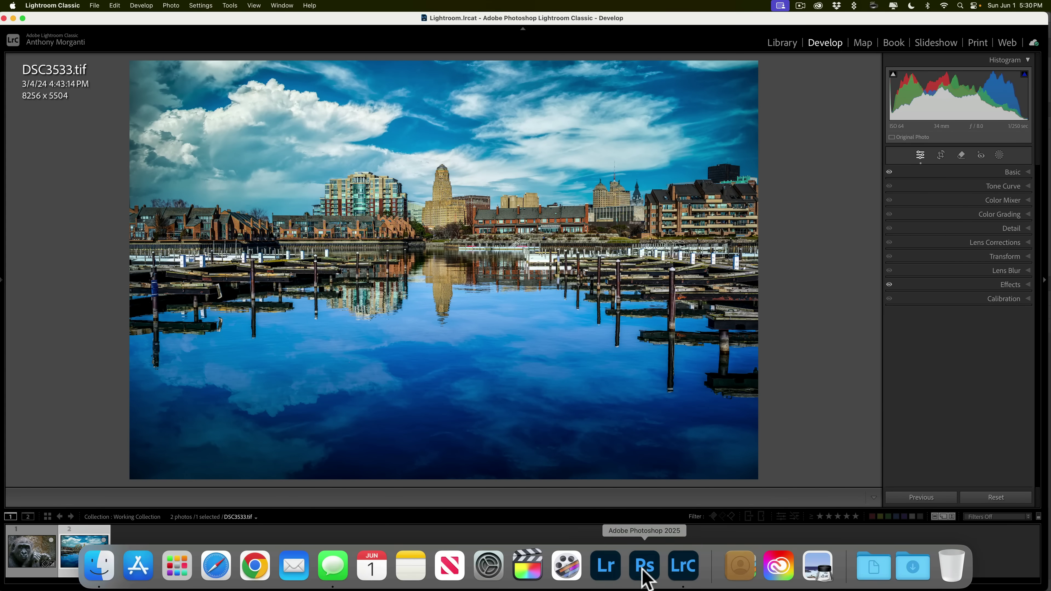
click(644, 567)
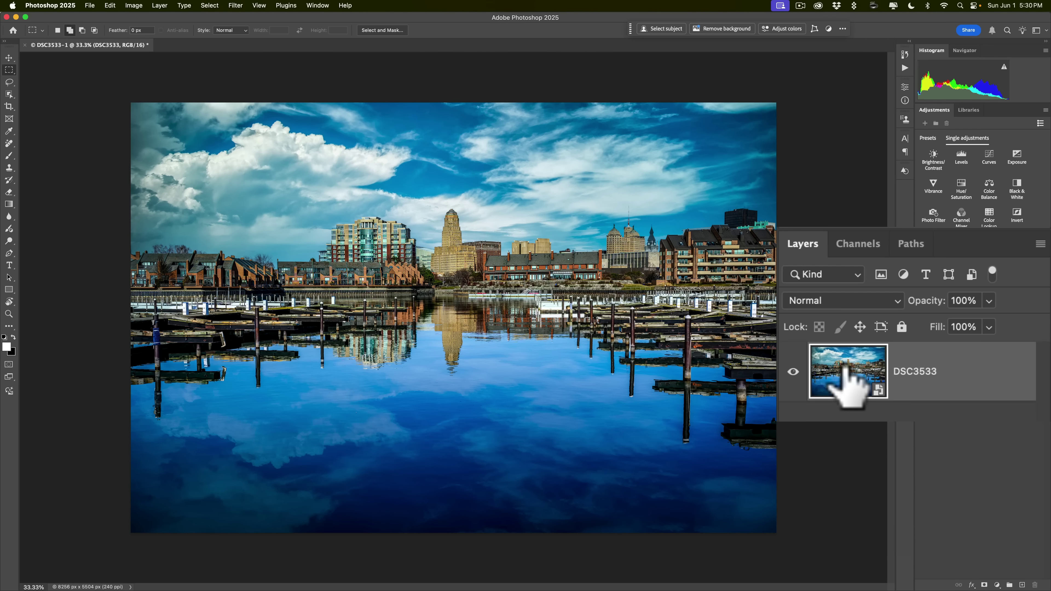
- Open the DSC3533 Smart Object in Camera Raw, examine its Light and Effects adjustments, and cancel
double_click(847, 376)
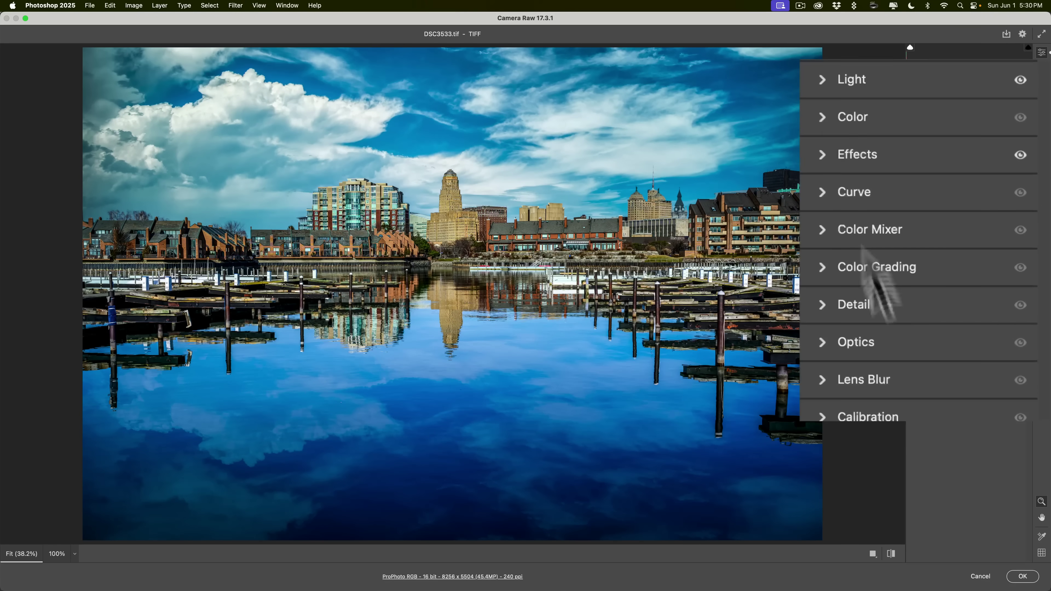
click(822, 80)
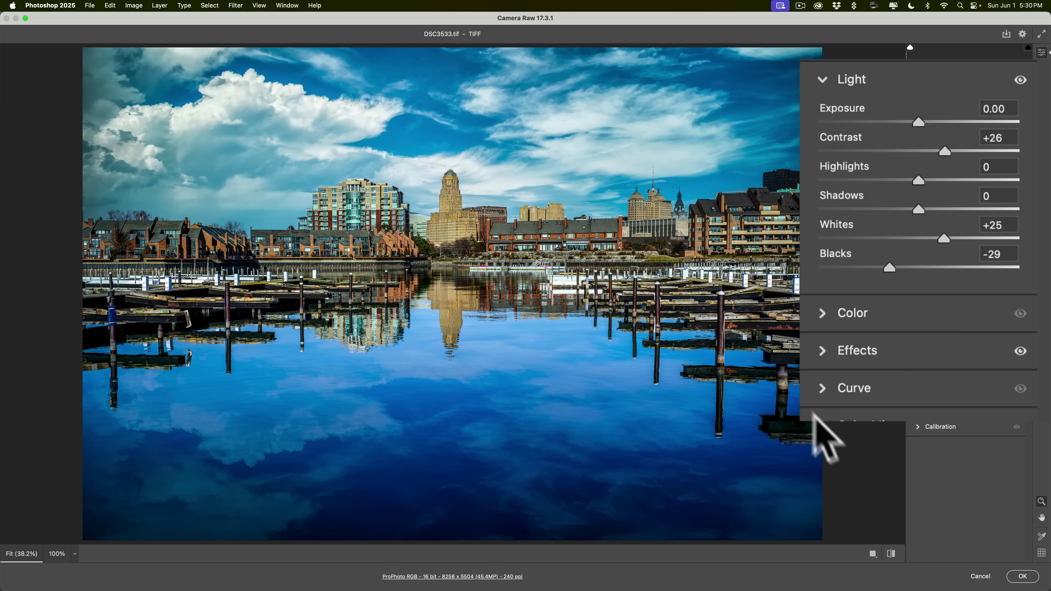
click(823, 352)
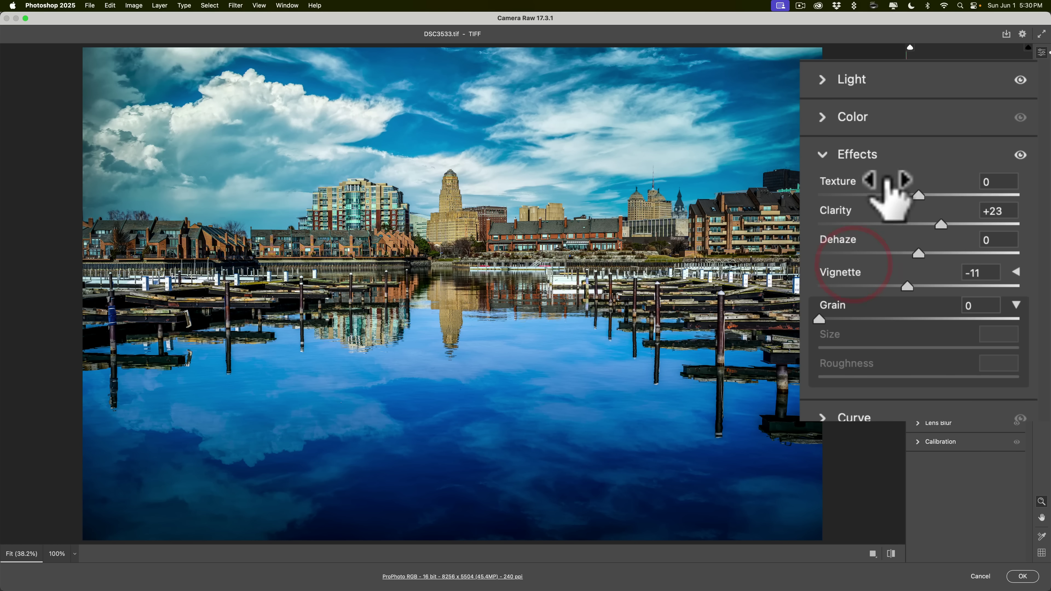
click(825, 156)
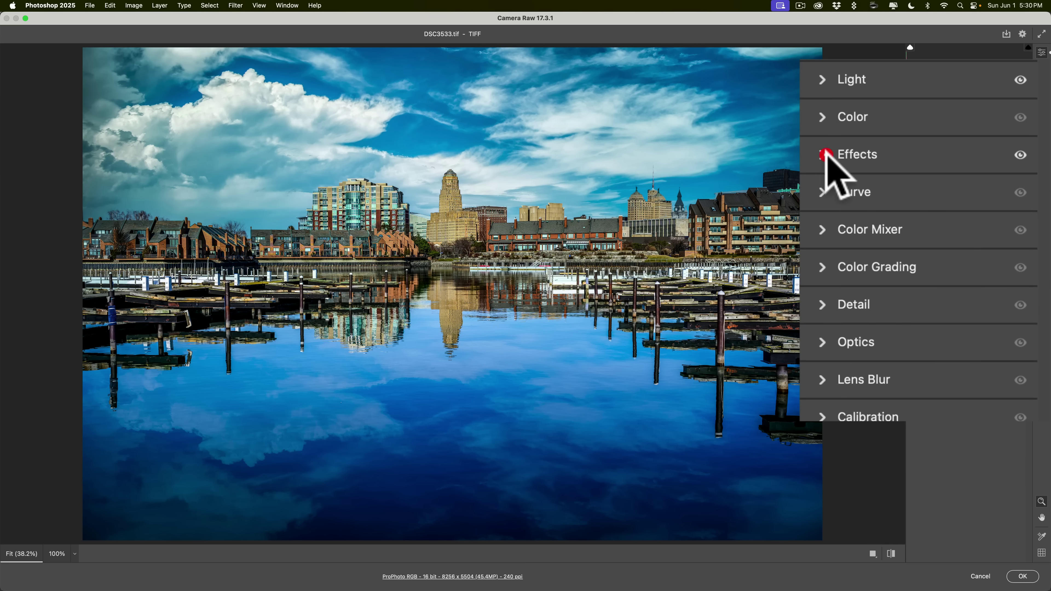
click(972, 576)
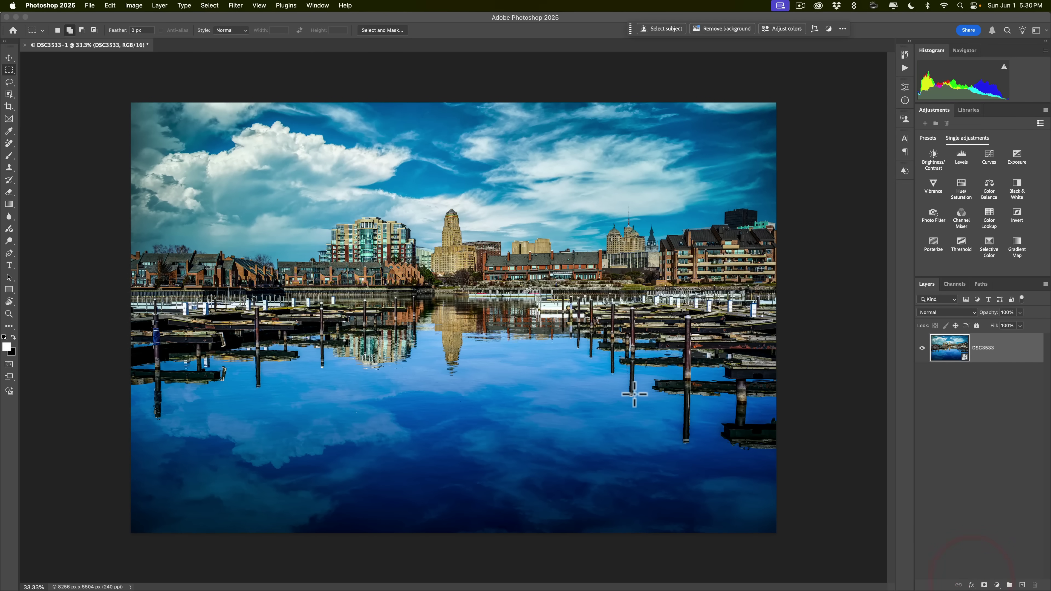
- Close the DSC3533-1 Smart Object document without saving and return to Lightroom Classic
key(super+w)
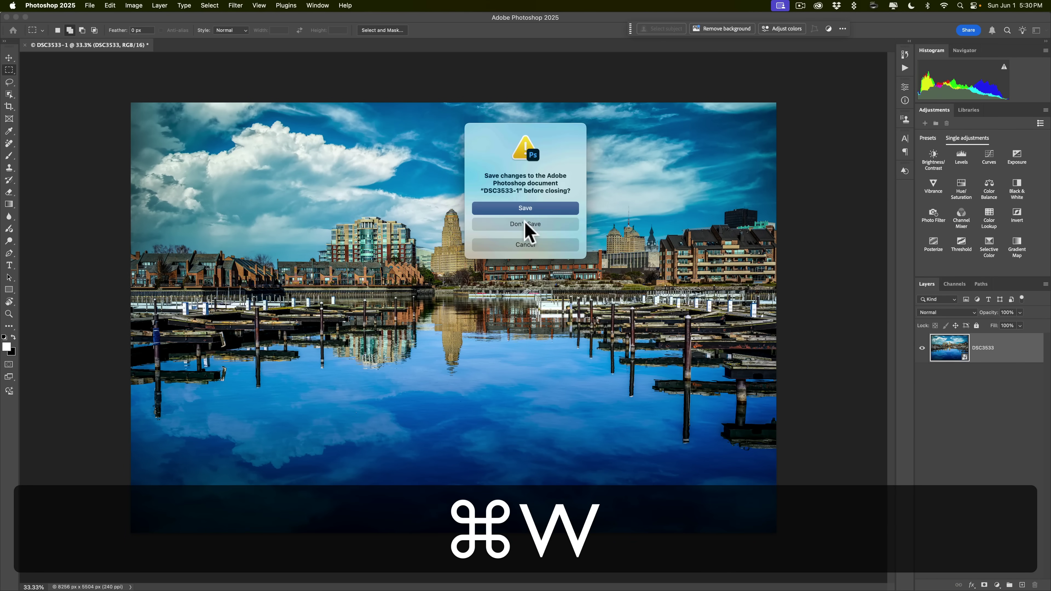
click(524, 227)
mouse_move(645, 579)
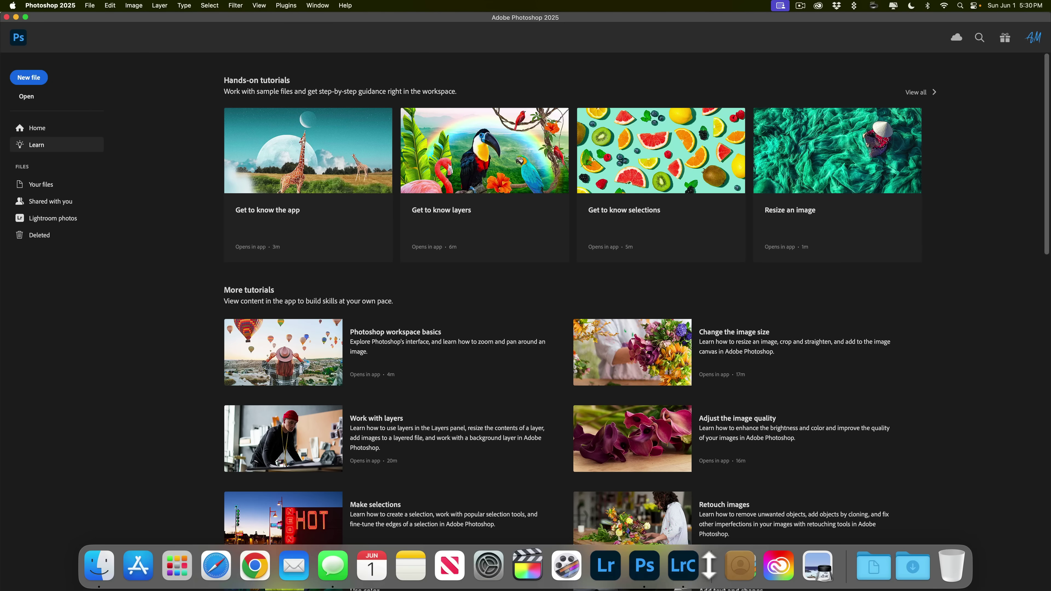
click(682, 564)
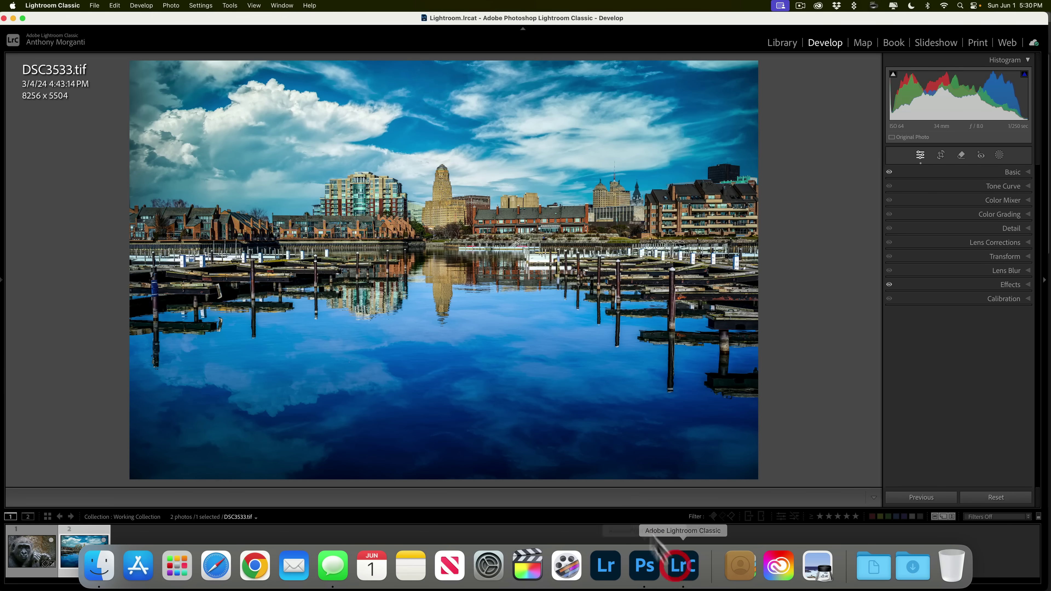
- Send the harbour photo to Adobe Photoshop 2025 for editing with the Edit Original option
click(171, 5)
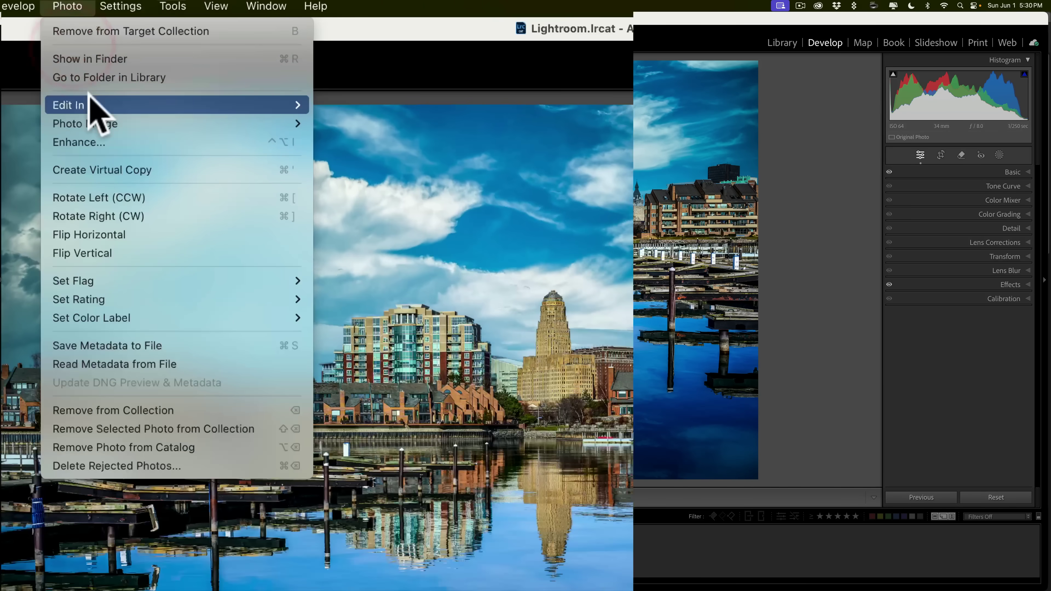
mouse_move(94, 104)
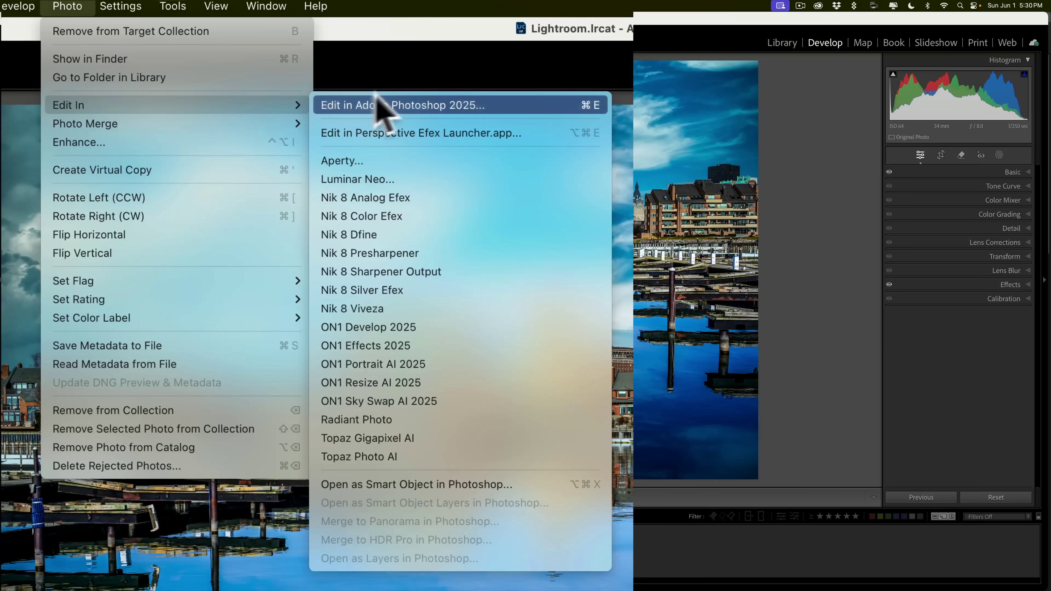
click(373, 104)
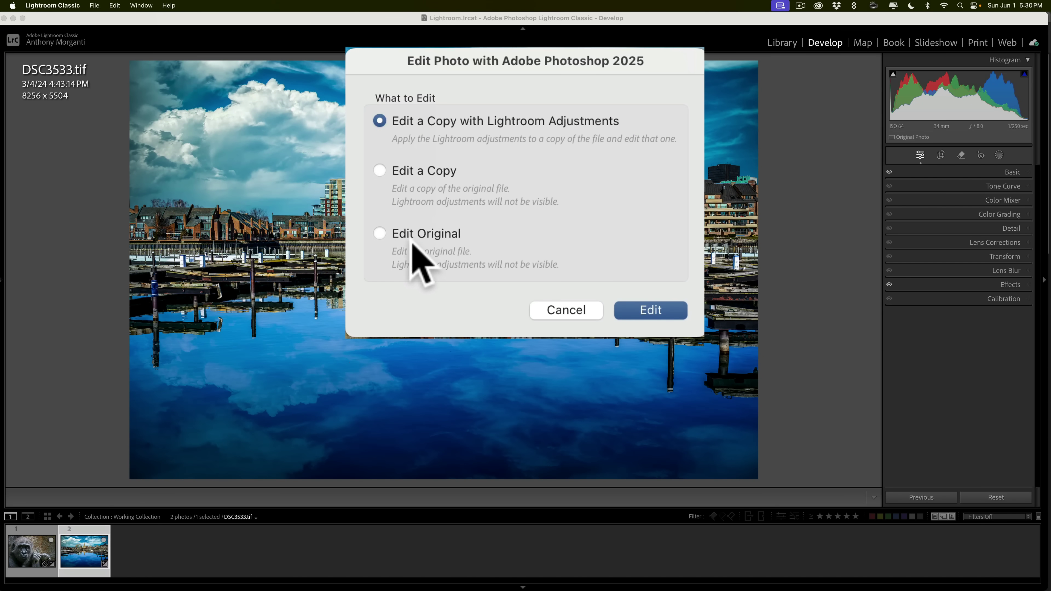
click(399, 237)
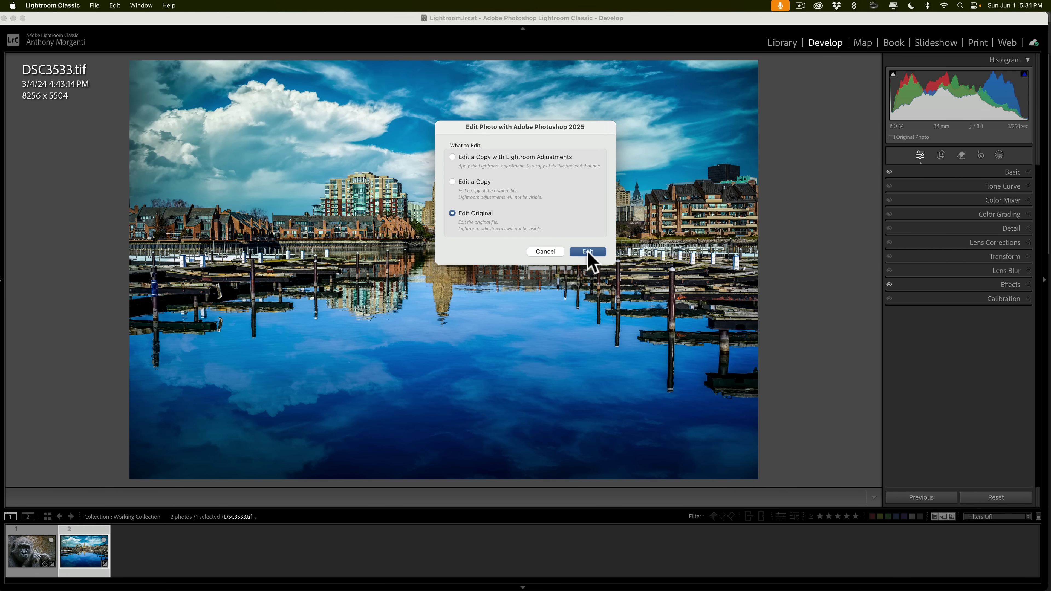
click(588, 252)
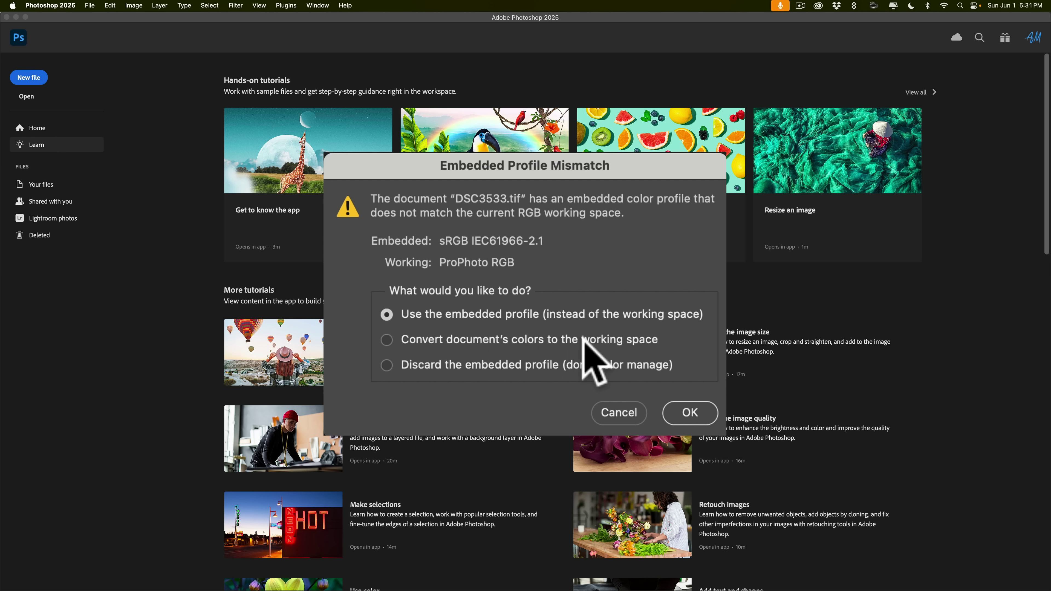
- Try the three embedded profile mismatch options and open DSC3533.tif with the document's colors converted to the working space
click(396, 340)
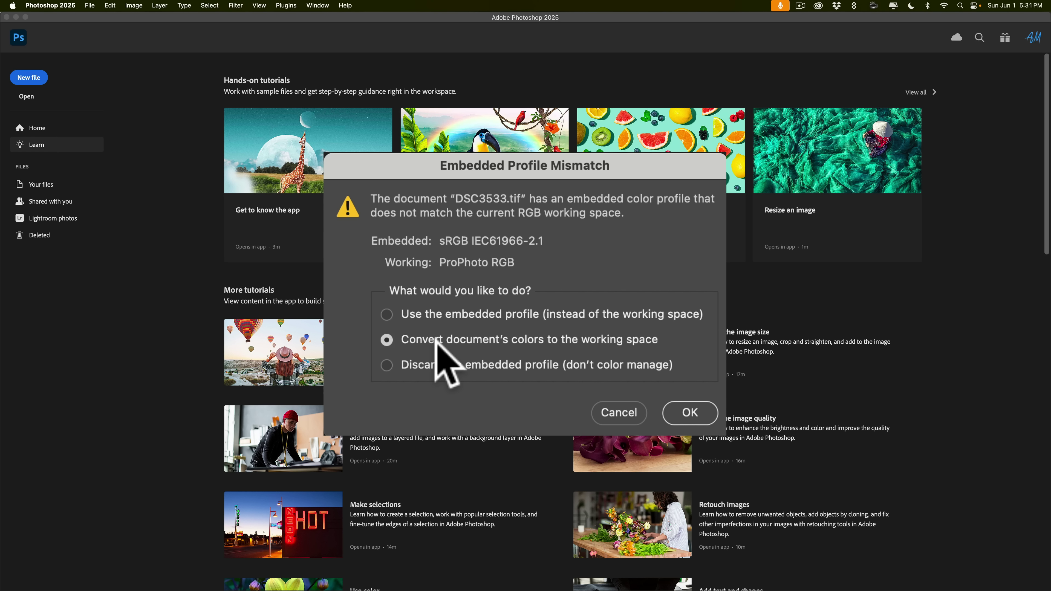
click(422, 365)
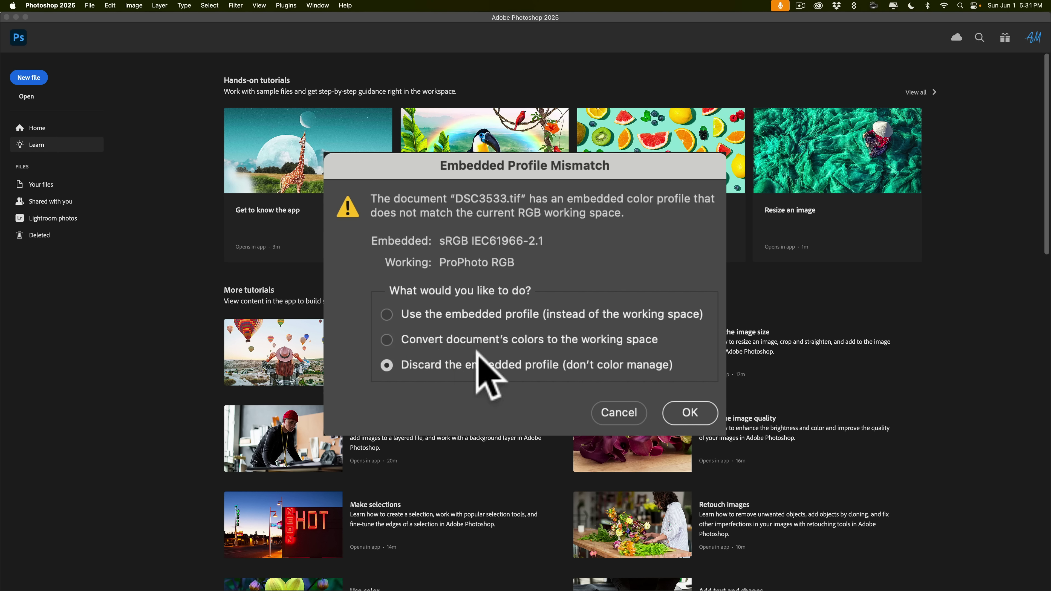
click(411, 313)
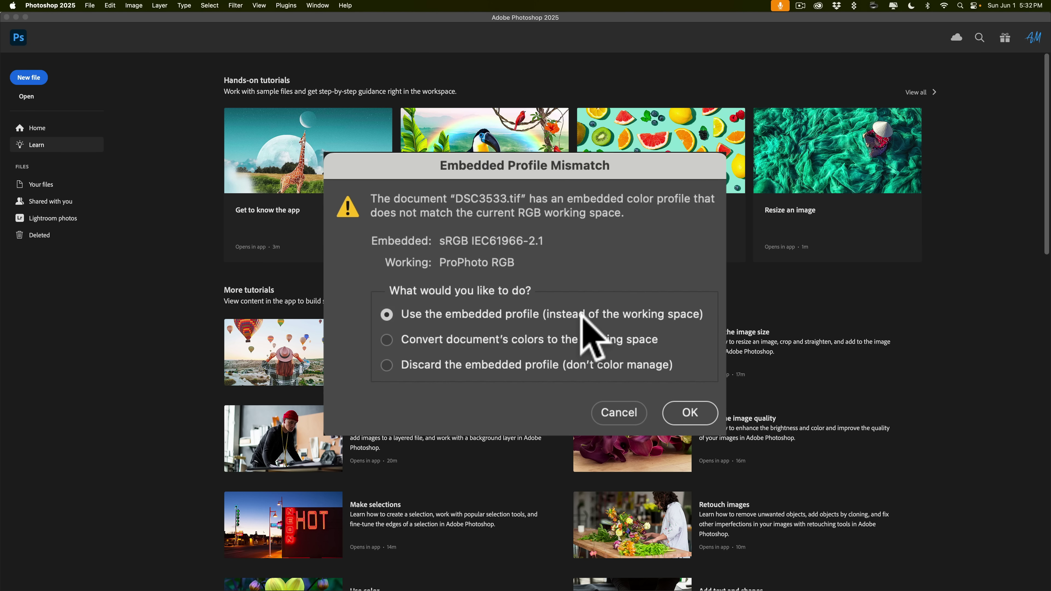
click(474, 337)
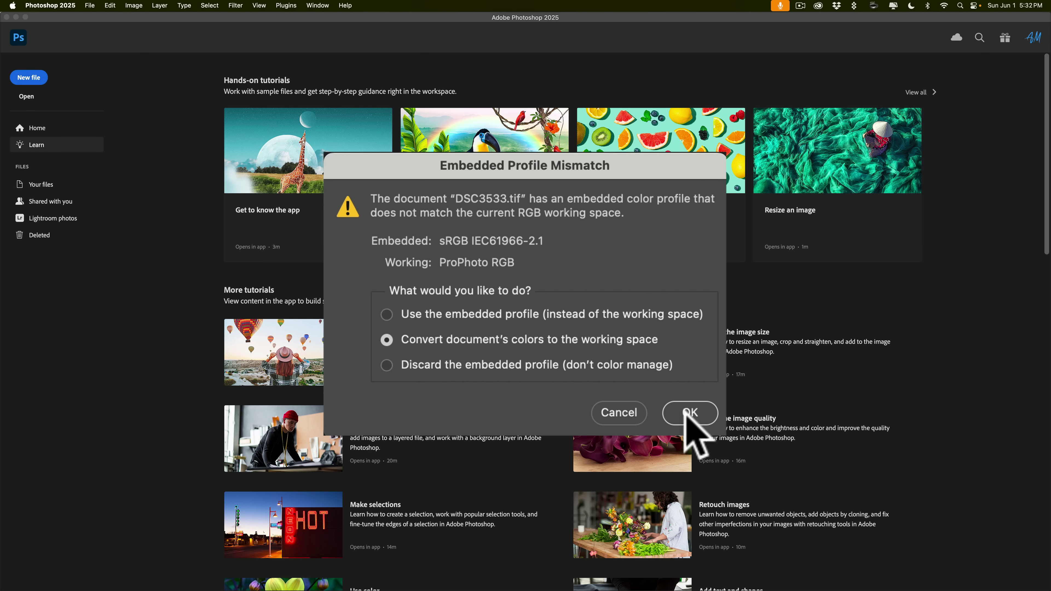
click(690, 413)
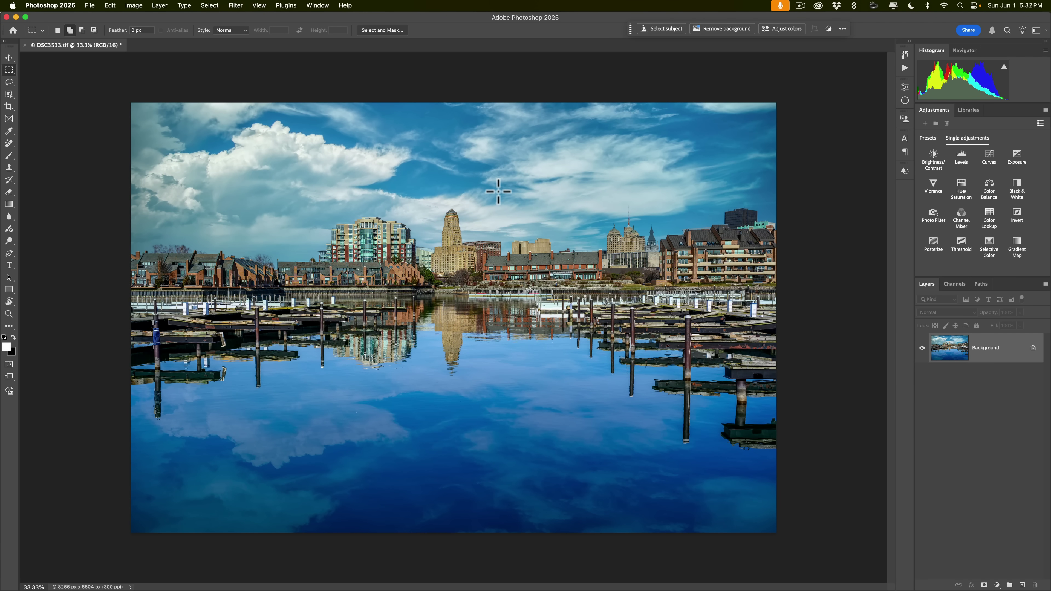
- Close the DSC3533.tif document and switch back to Lightroom Classic
key(super+w)
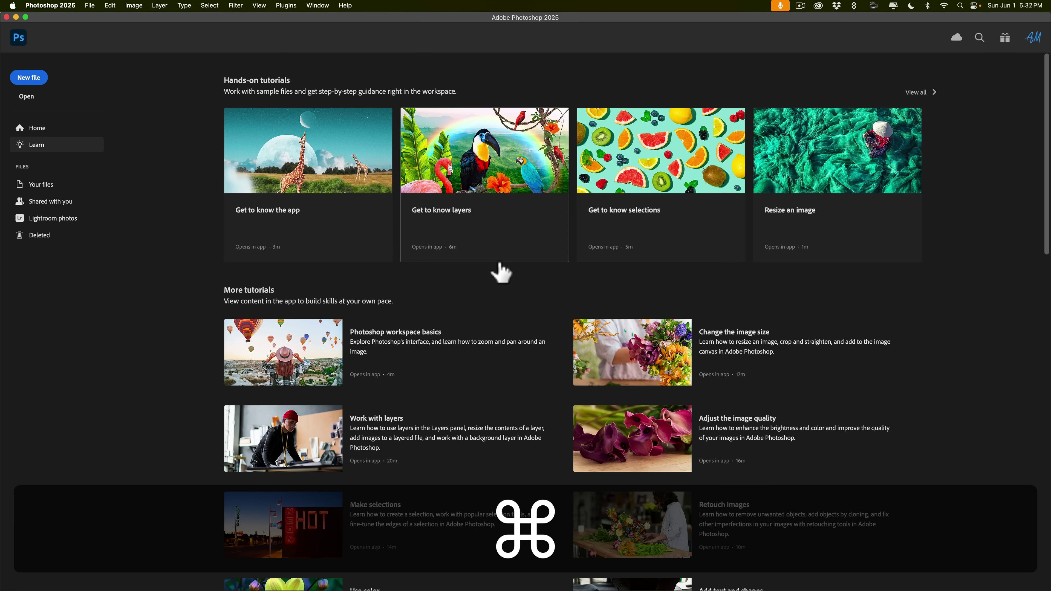
key(super+q)
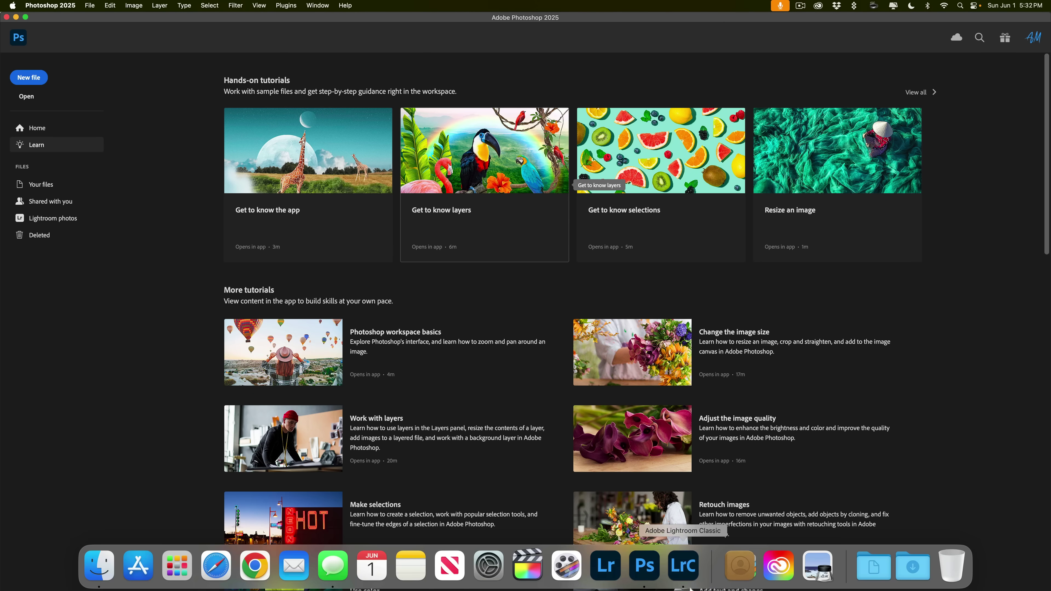
click(682, 576)
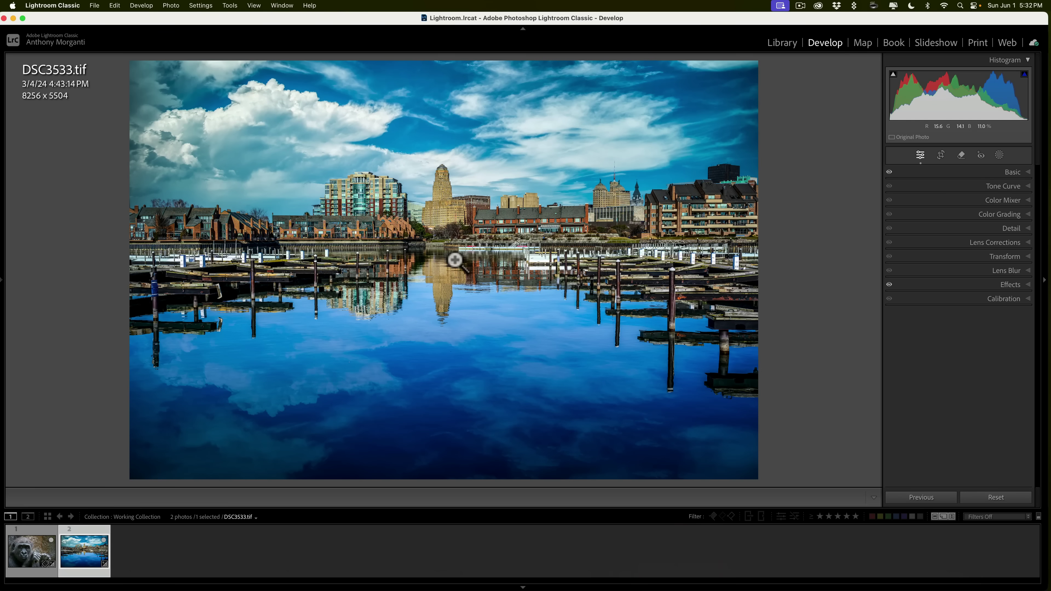